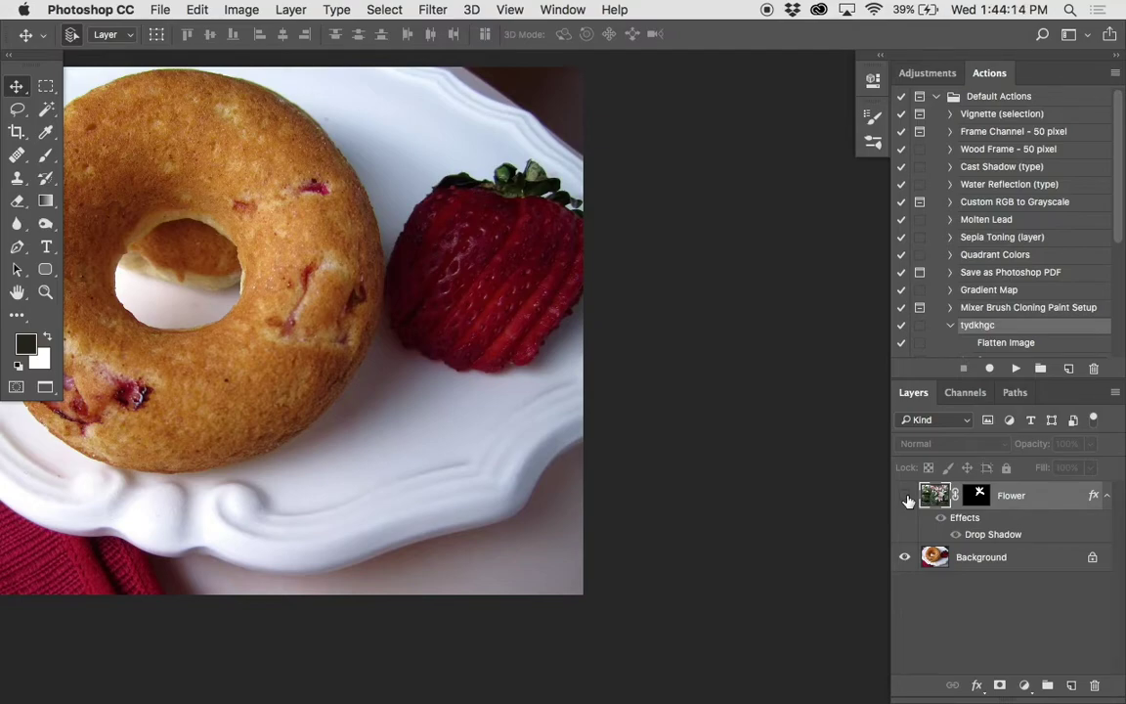
Step: Activate the Pen tool in Path mode at the doughnut's upper edge and show the document's list of paths
scroll(606, 473, "left", 5)
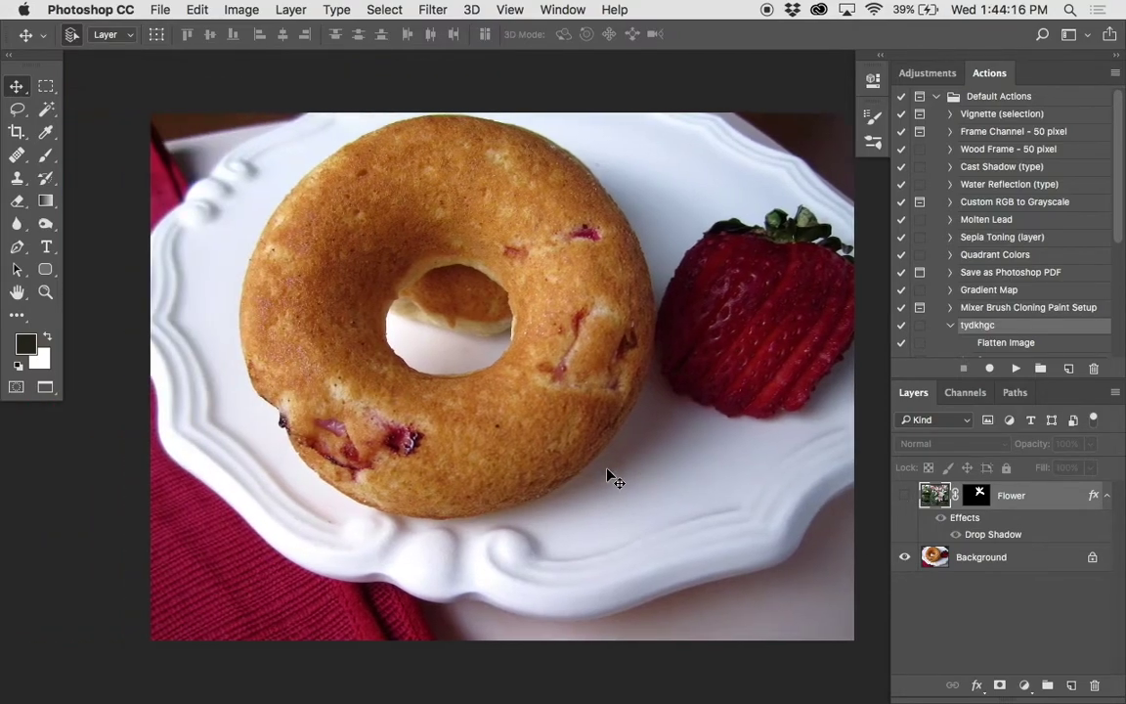
scroll(606, 473, "left", 2)
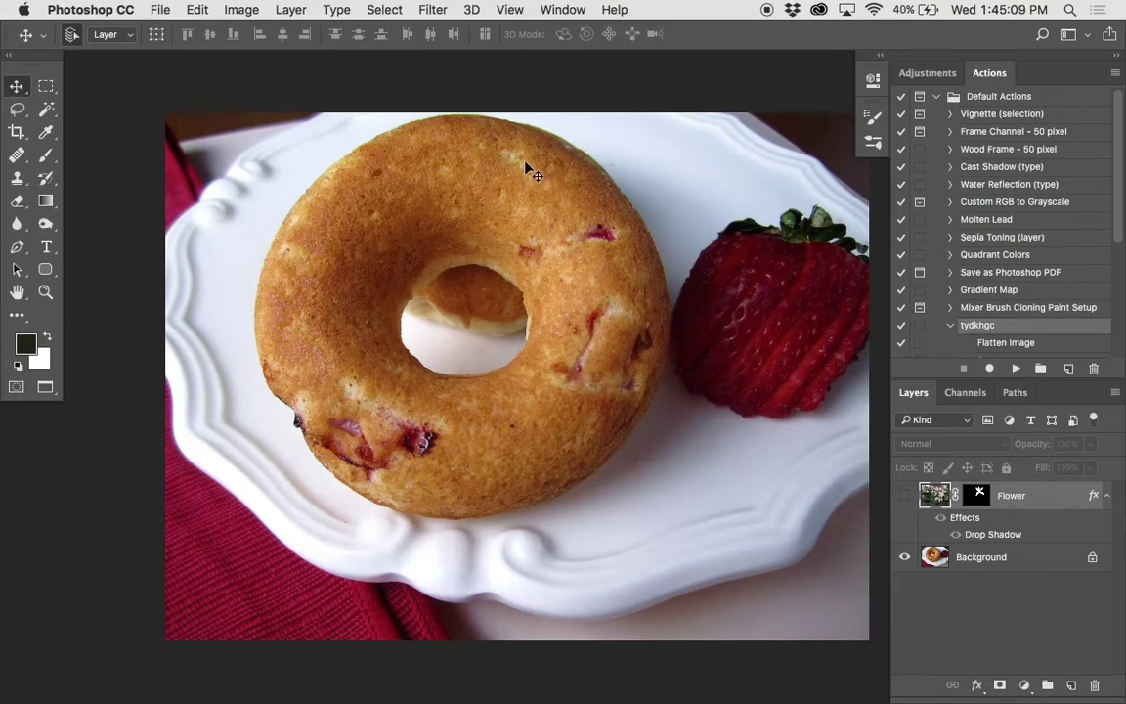
key("p")
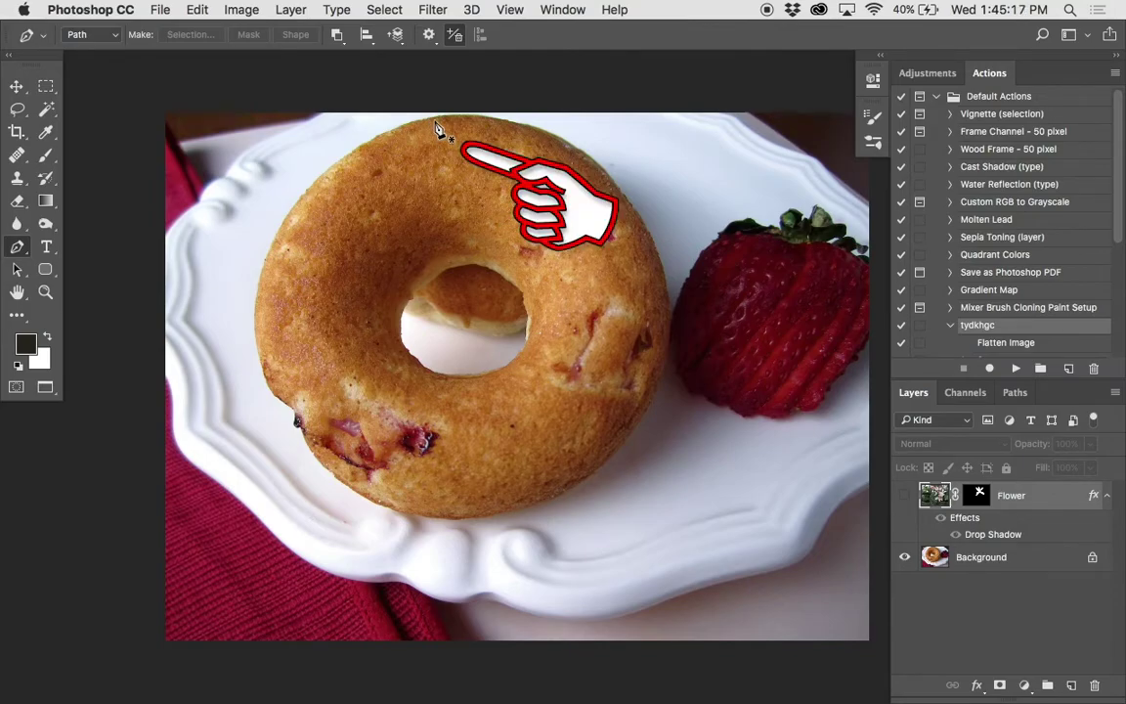
key("super+plus")
key("super+plus")
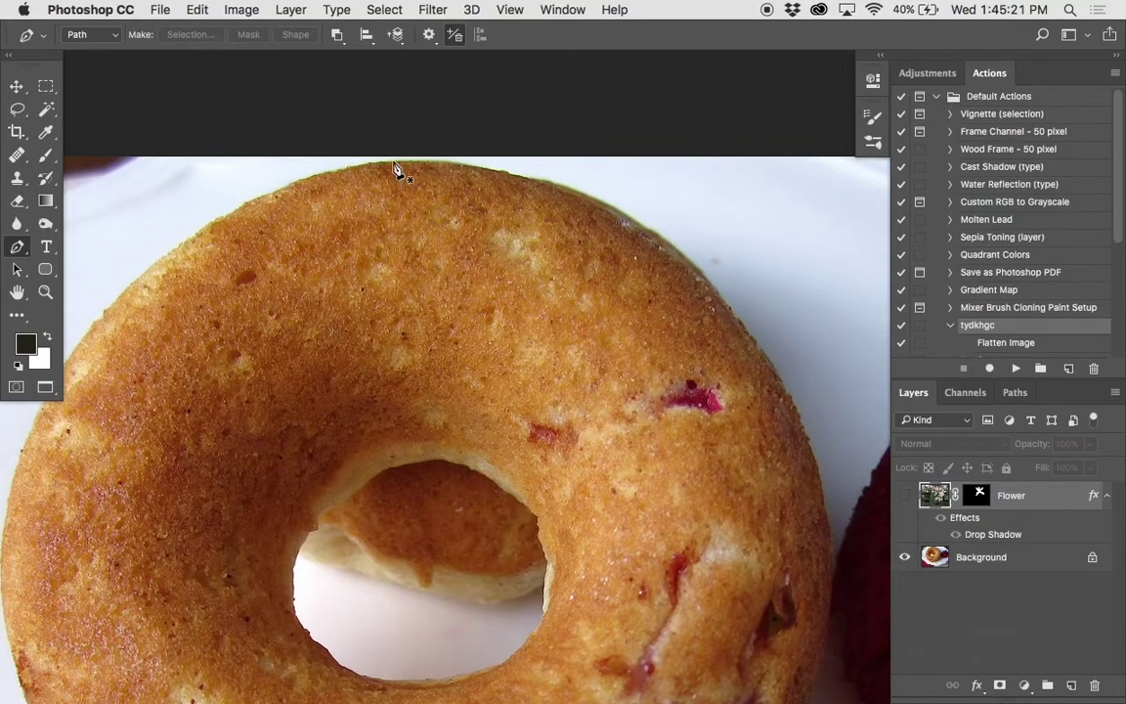
left_click(1024, 395)
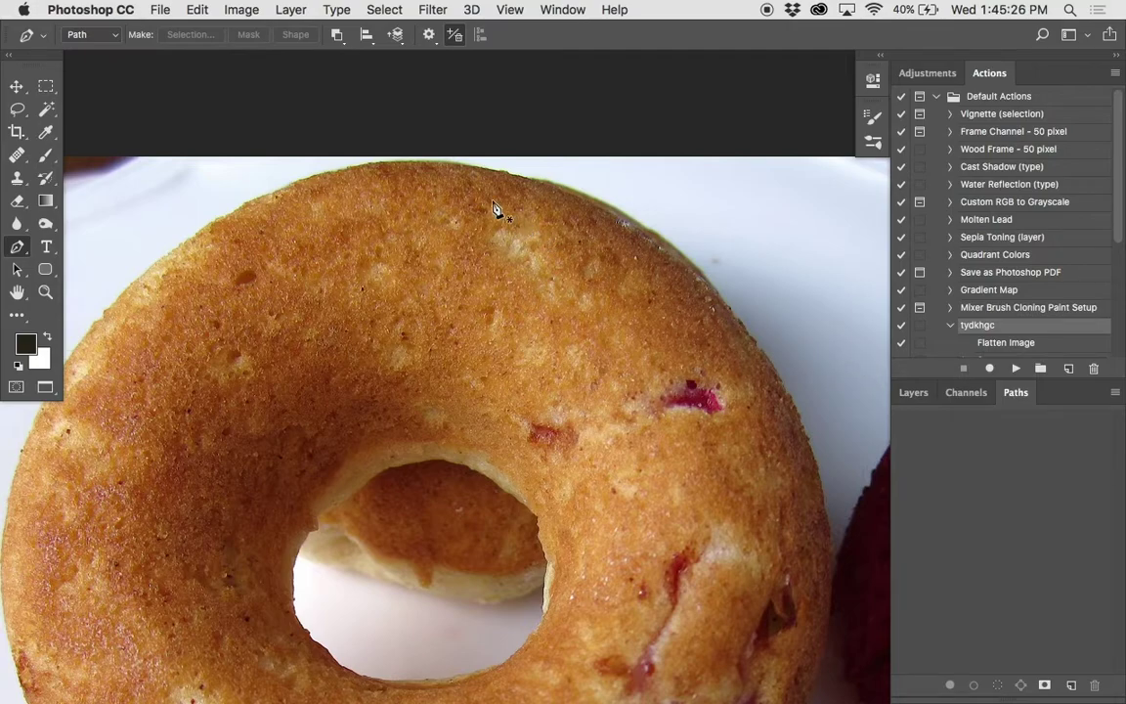
Step: Draw a rough closed practice path across the doughnut, starting and ending at its top edge
left_click(401, 159)
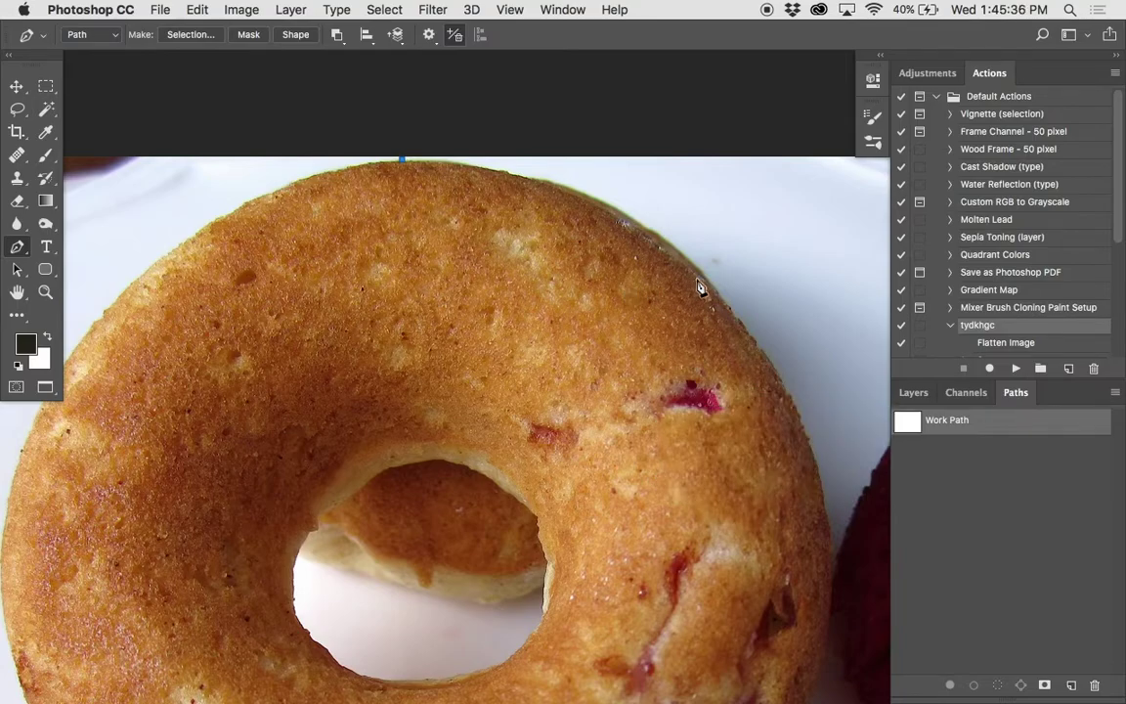
left_click_drag(697, 278, 733, 308)
left_click_drag(765, 384, 793, 515)
left_click_drag(733, 626, 792, 616)
left_click(360, 550)
left_click(295, 350)
left_click(300, 271)
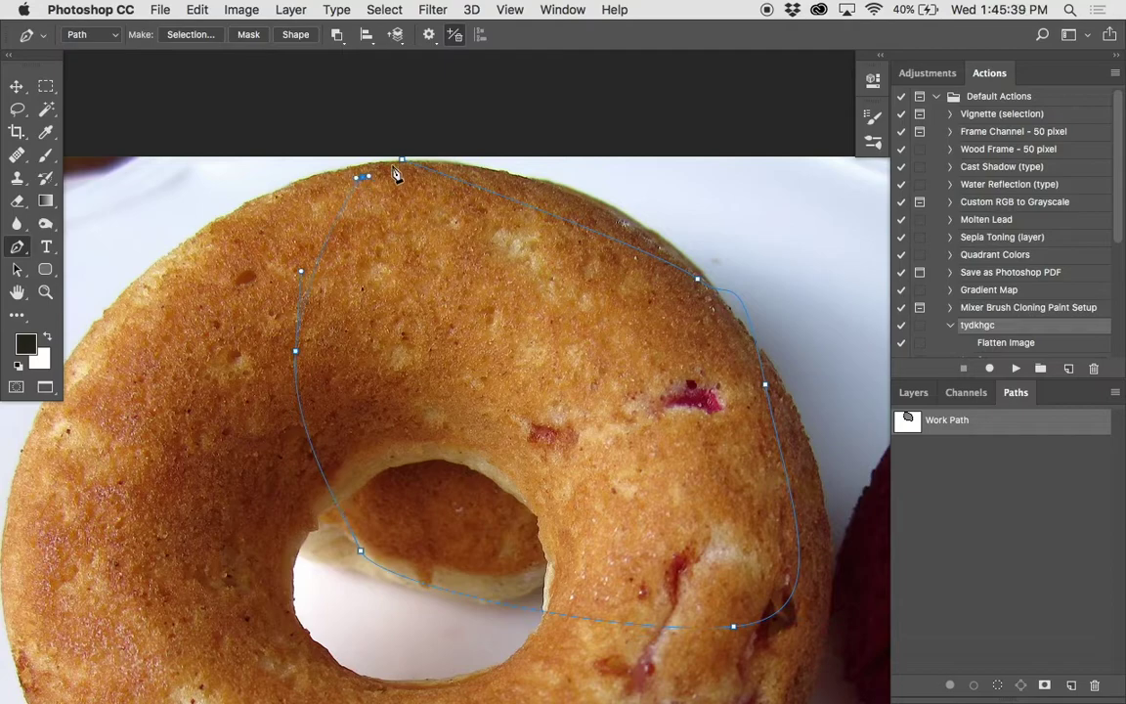
left_click(360, 177)
left_click(404, 166)
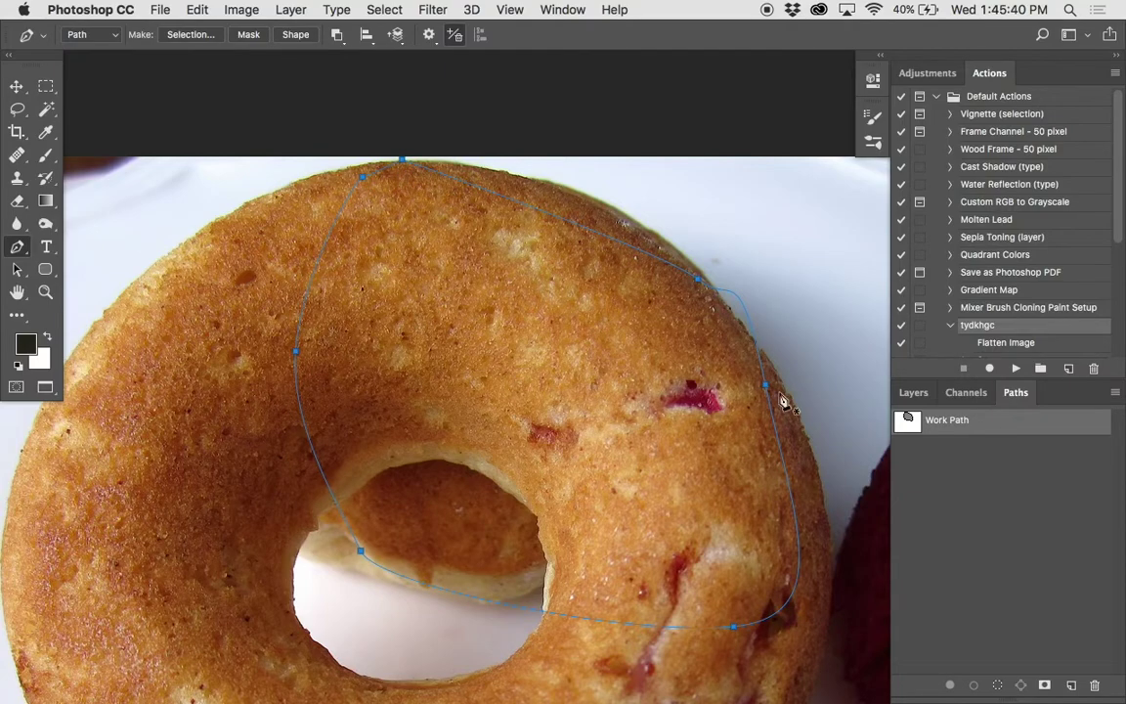
Step: Deselect the practice path and start a new work path from the doughnut's top edge toward its upper-right side
left_click(1008, 474)
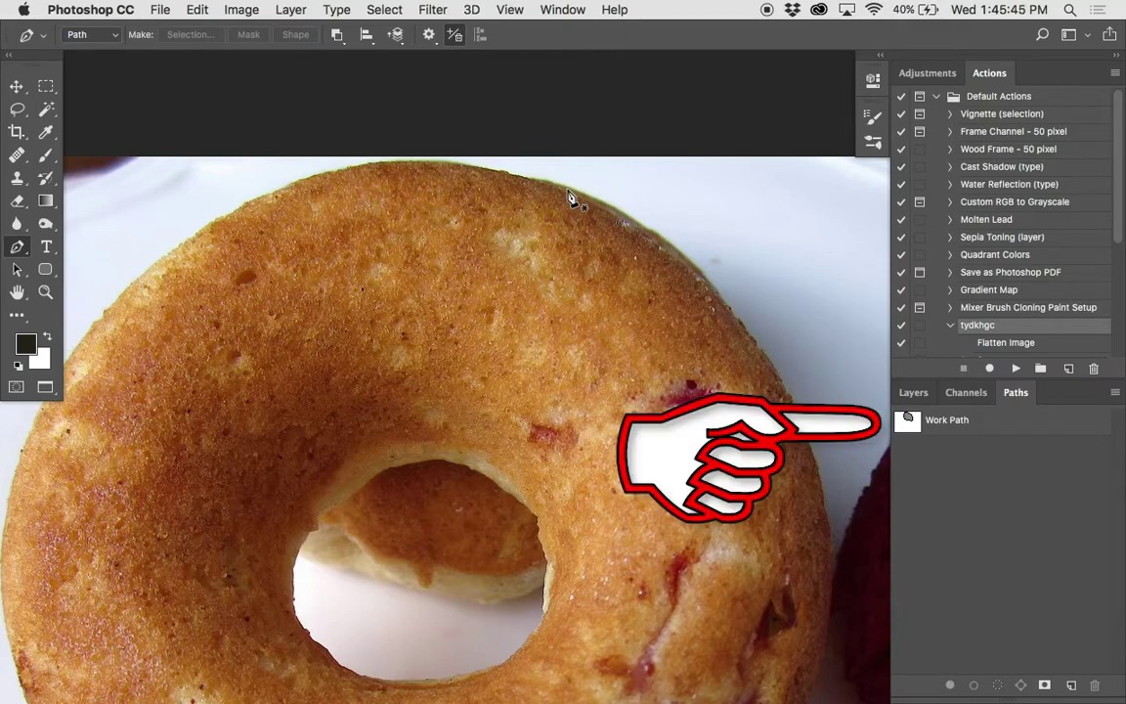
left_click(569, 197)
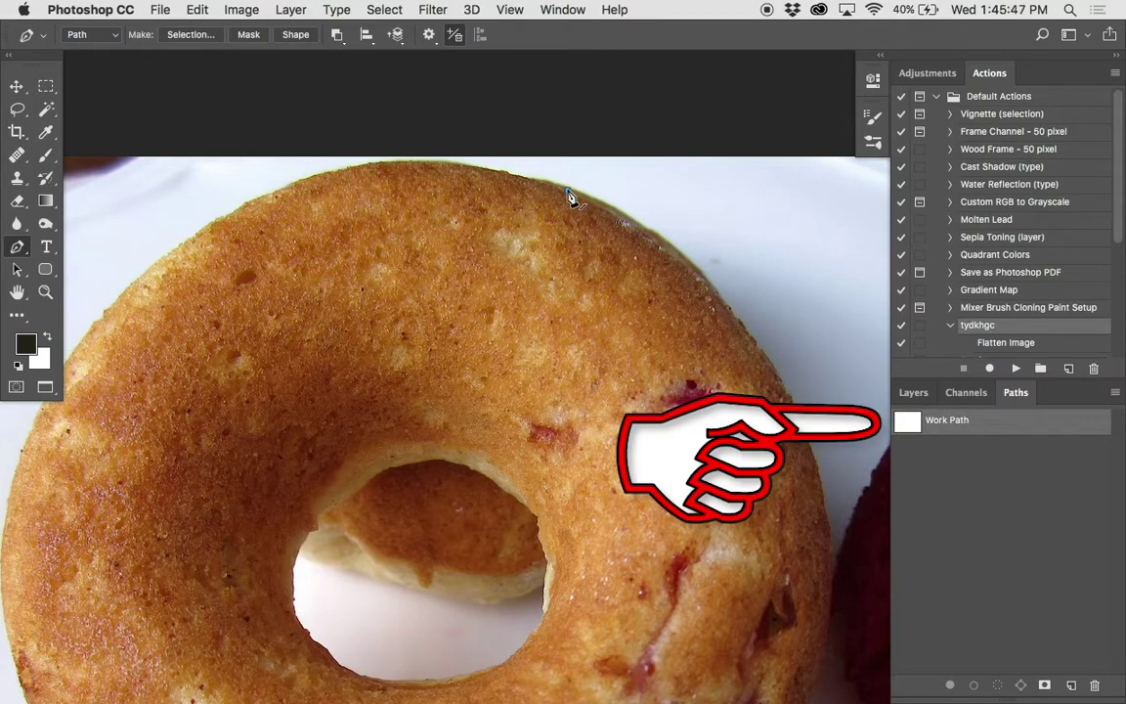
left_click(527, 191)
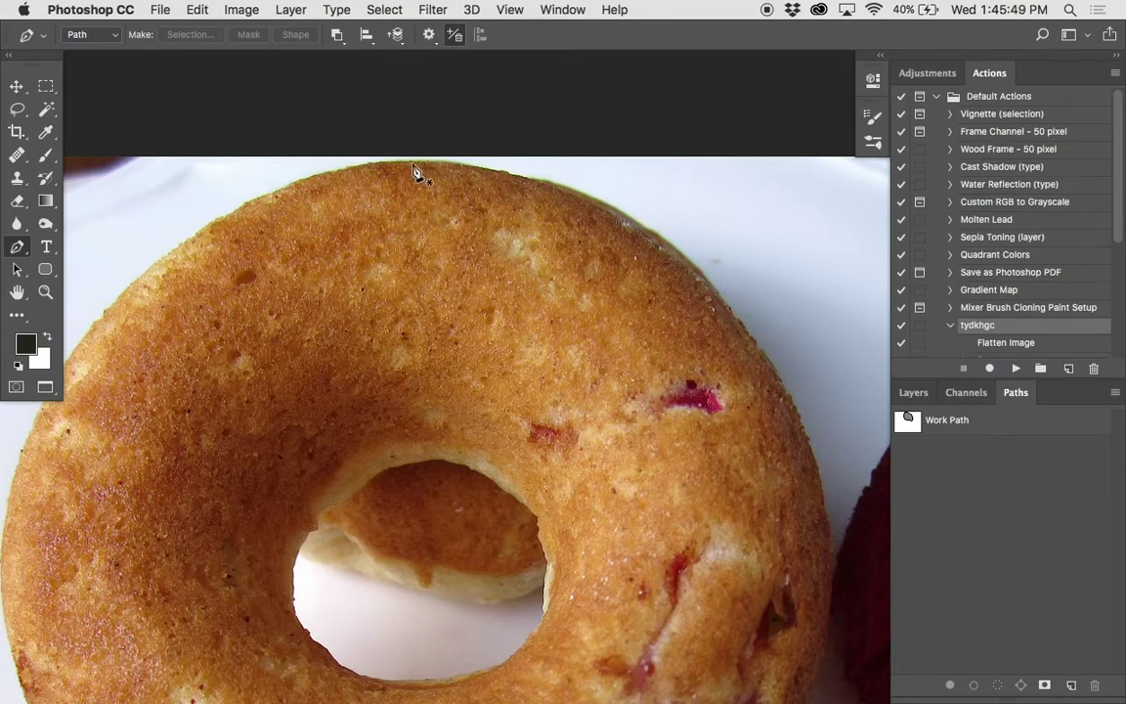
left_click(411, 162)
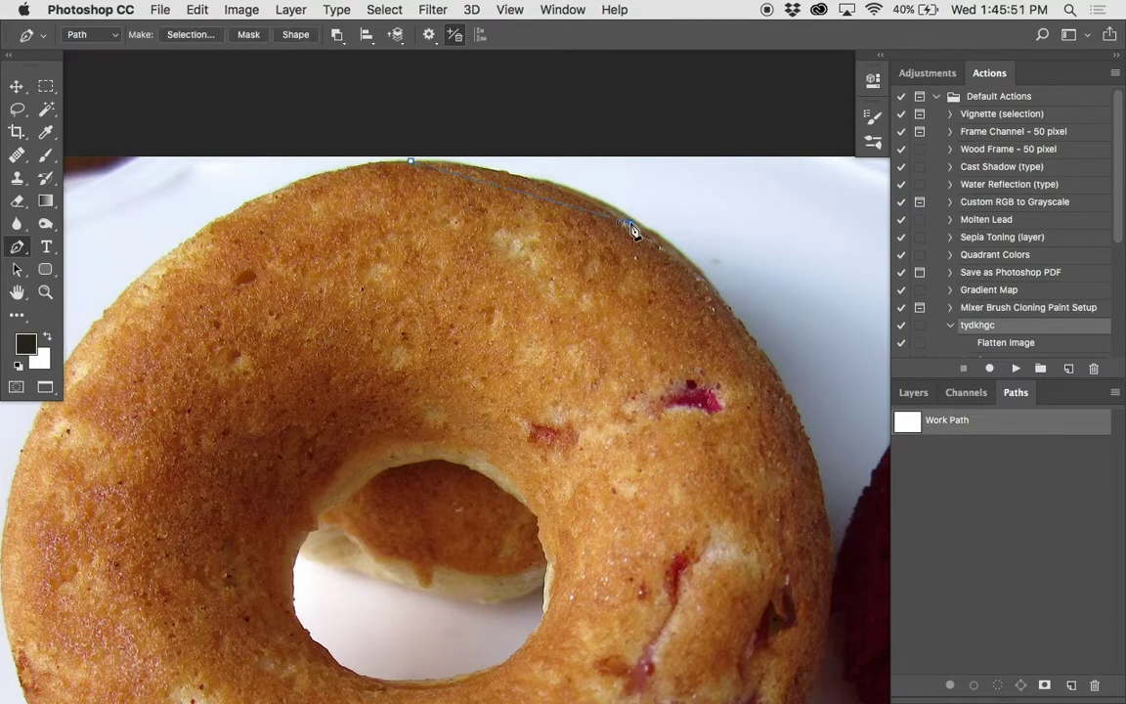
left_click_drag(629, 224, 735, 291)
Step: Save the work path under the name "Doughnut"
double_click(948, 423)
type("Doughnut")
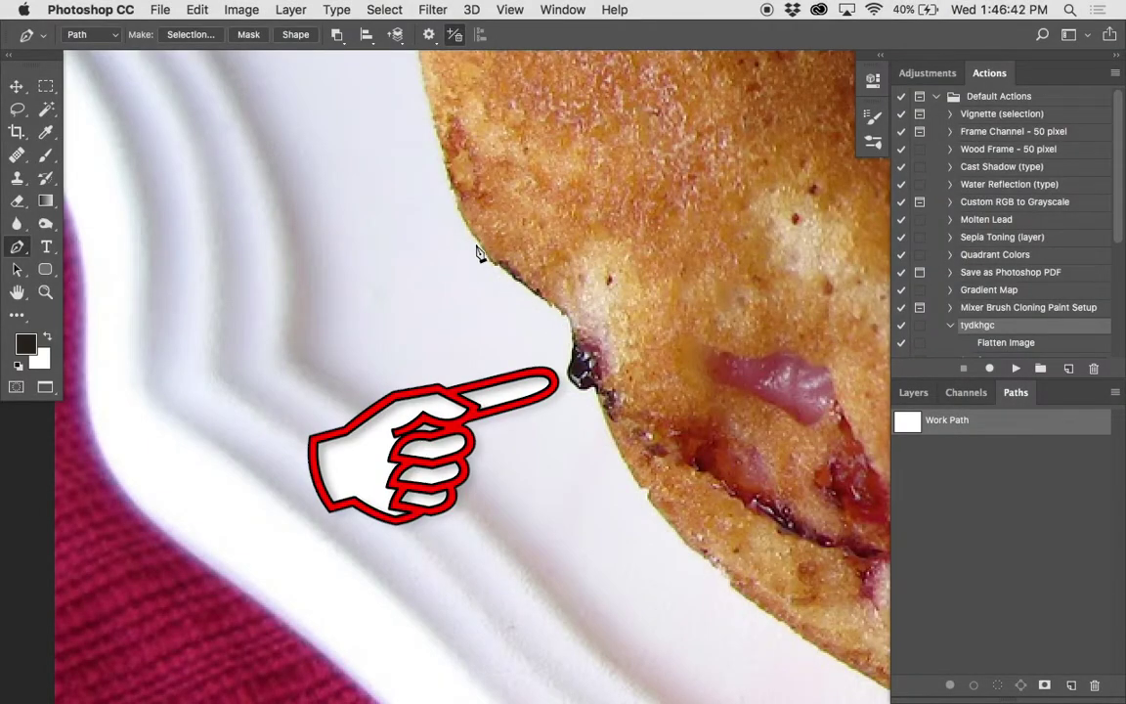
key("Return")
Step: Start a new path on the doughnut's lower-left edge and trace it with curved anchors up to the protruding dark berry
left_click(721, 574)
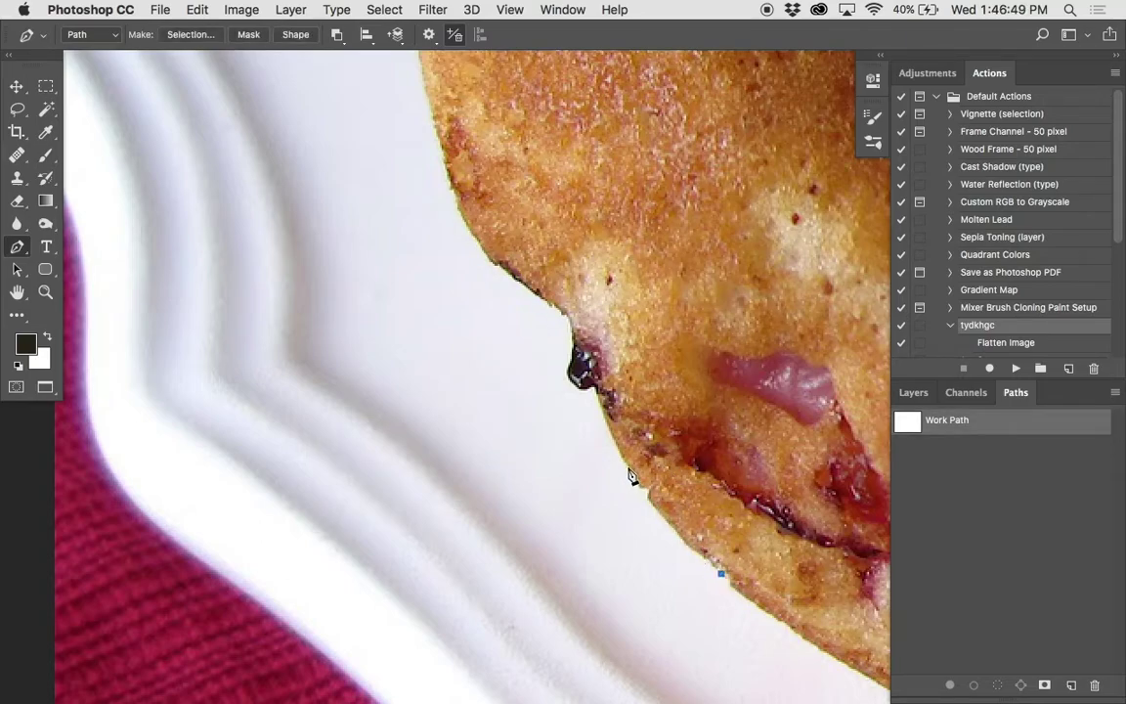
left_click_drag(628, 469, 589, 362)
scroll(587, 364, "up", 3)
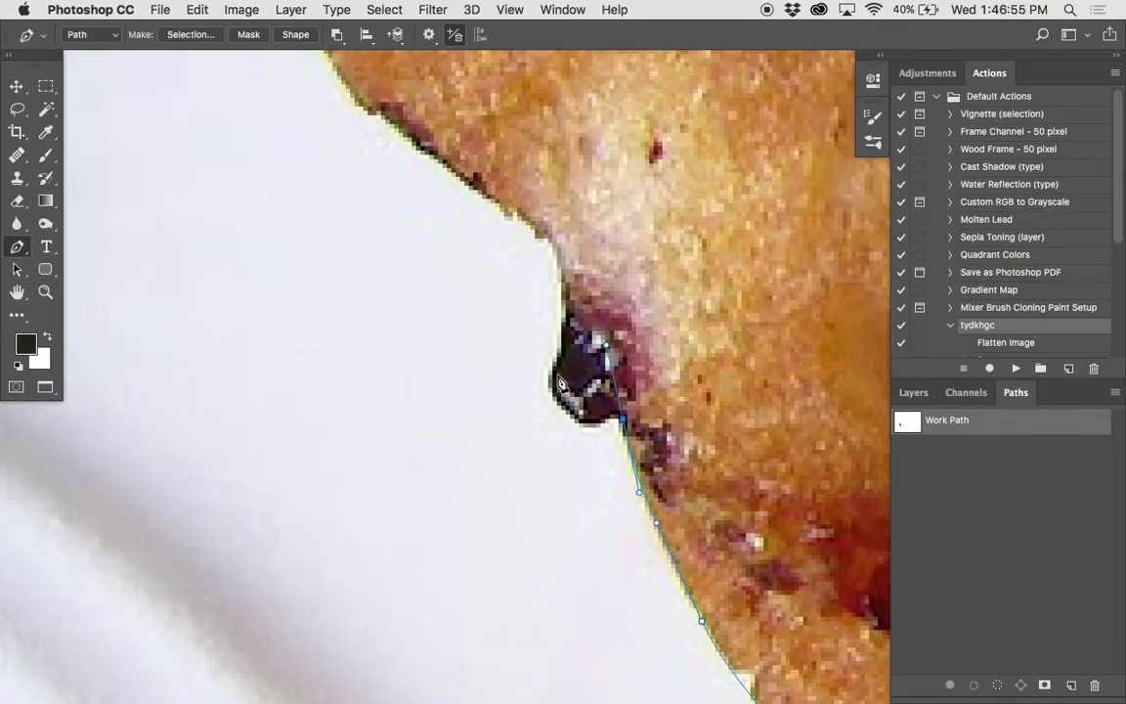
left_click(561, 347)
left_click_drag(562, 352, 586, 225)
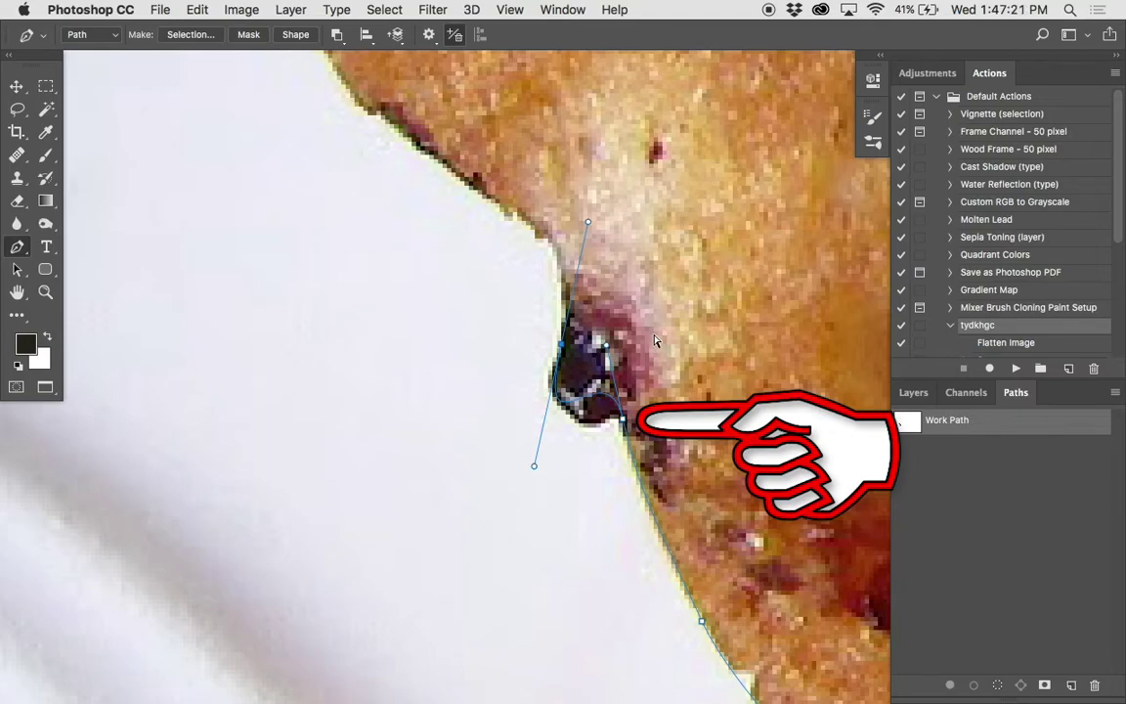
Step: Try reshaping the curve at the anchor just below the berry, and undo the change
left_click(622, 418)
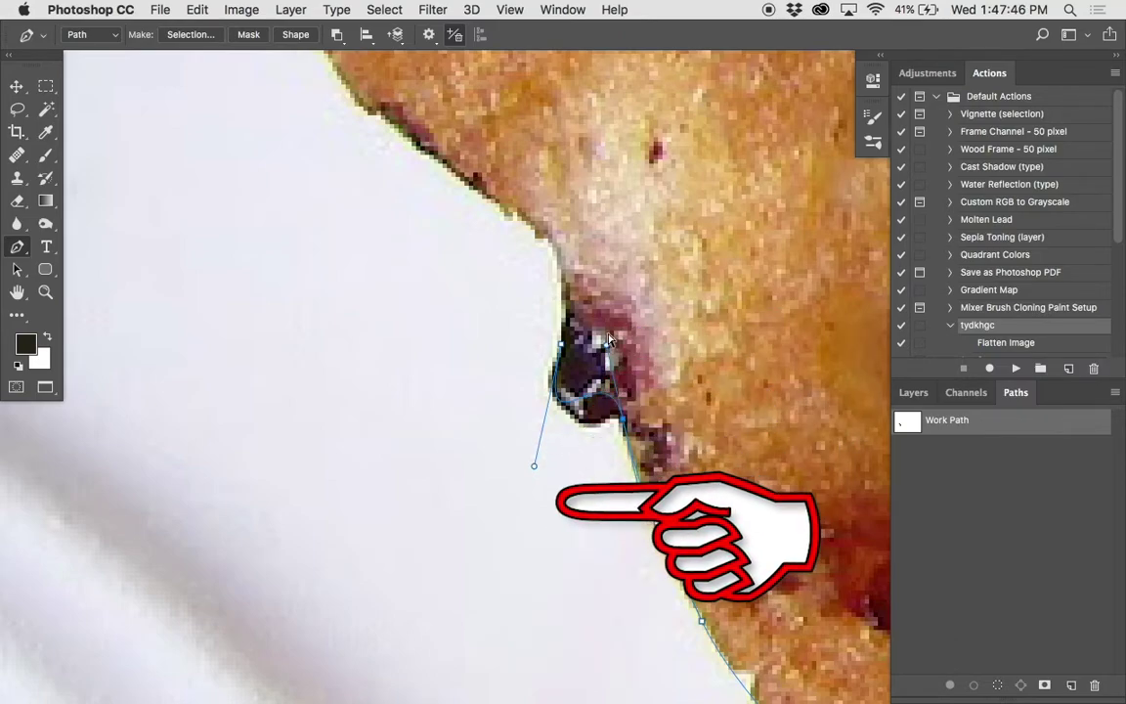
left_click_drag(621, 418, 697, 418)
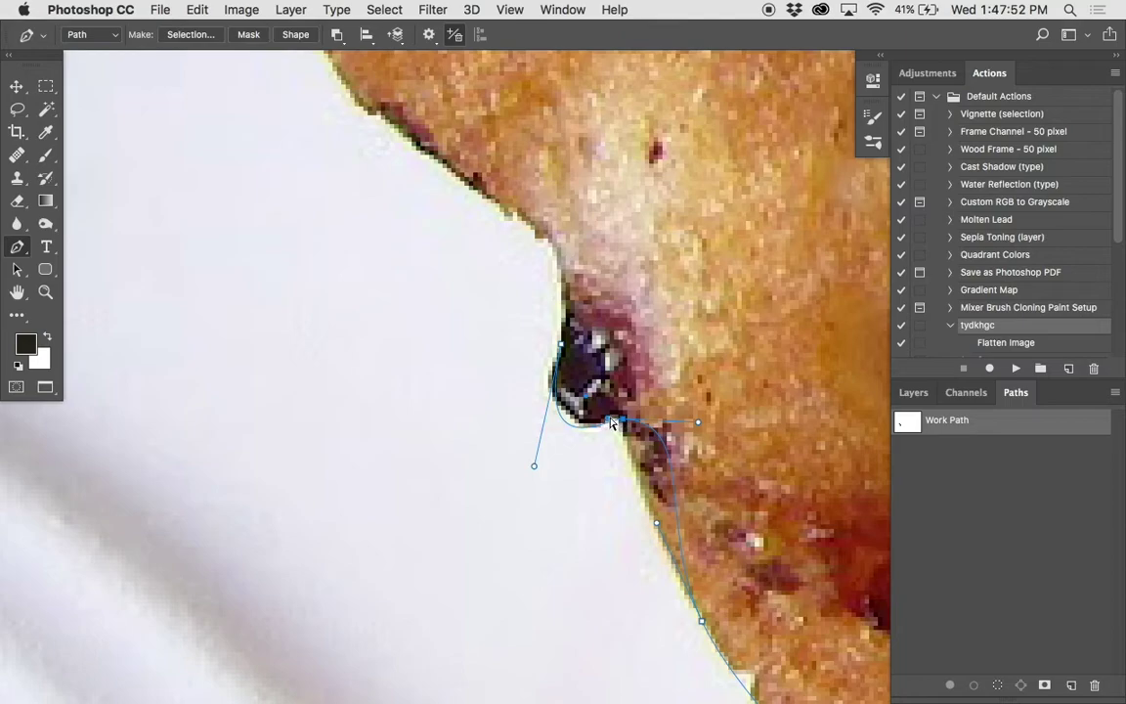
key("super+z")
key("super+z")
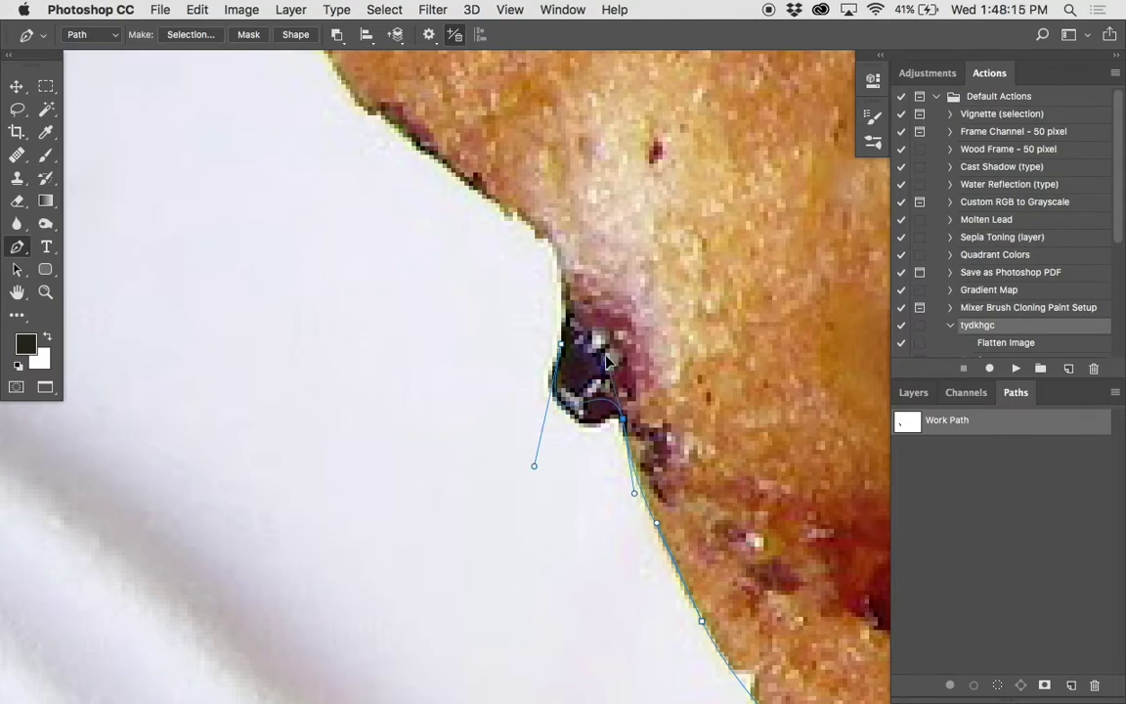
Step: Fit the curve handles around the berry's outline and extend the path with a curved anchor at the notch above it
left_click_drag(619, 416, 543, 388)
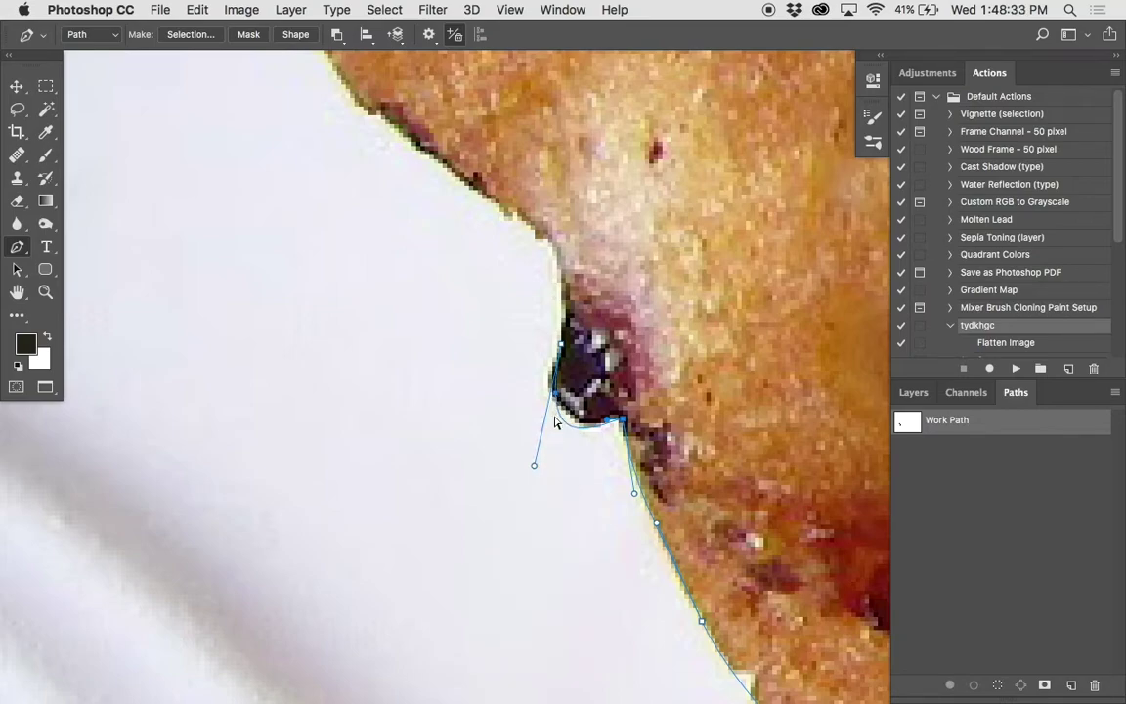
left_click(533, 467, "super")
left_click_drag(534, 467, 528, 437)
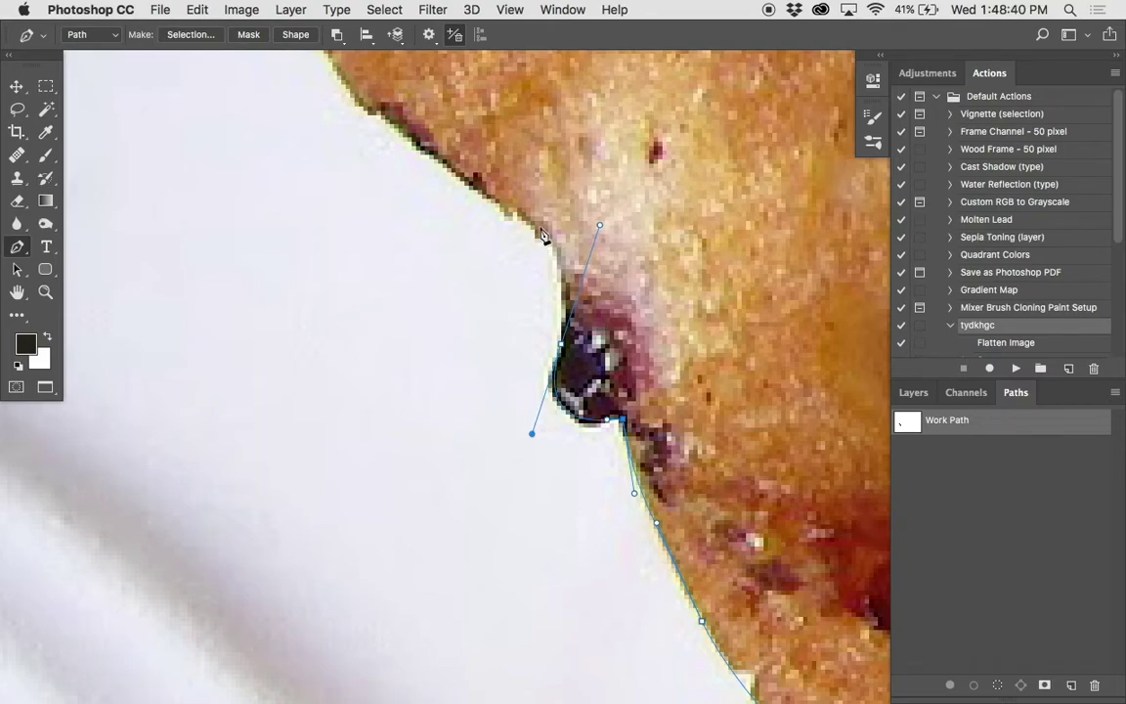
left_click_drag(534, 226, 514, 211)
left_click_drag(599, 226, 578, 270)
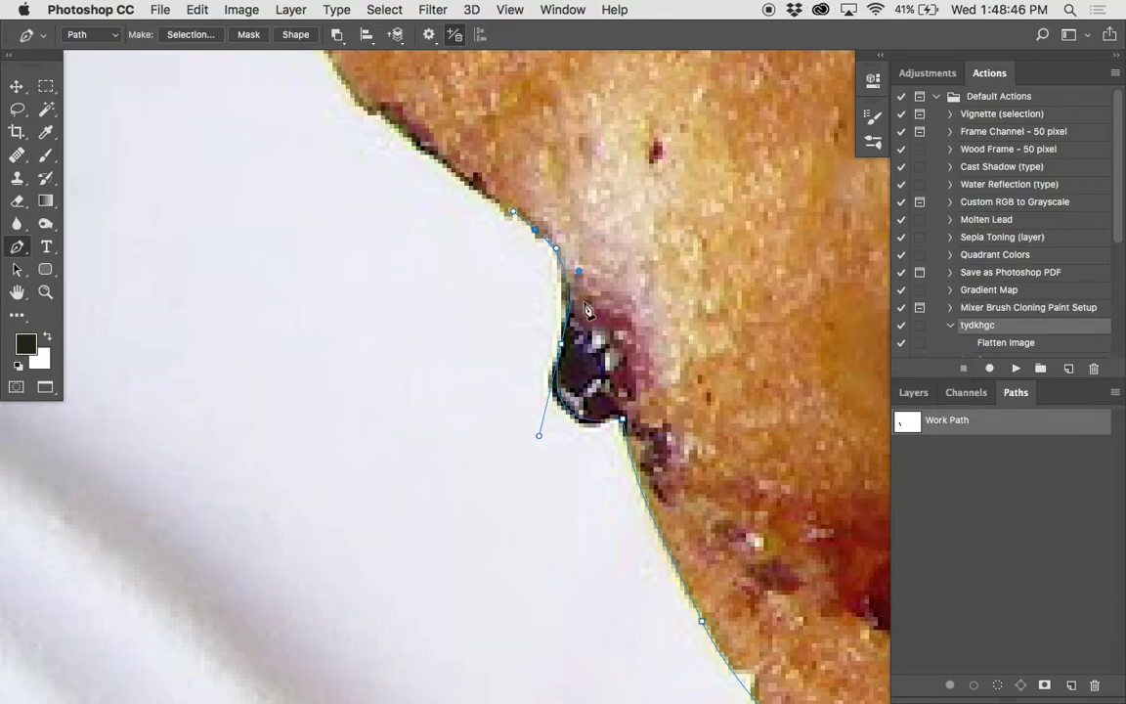
Step: Try extending the reselected work path up the doughnut's left edge, and undo the extension
left_click(923, 456)
left_click(905, 426)
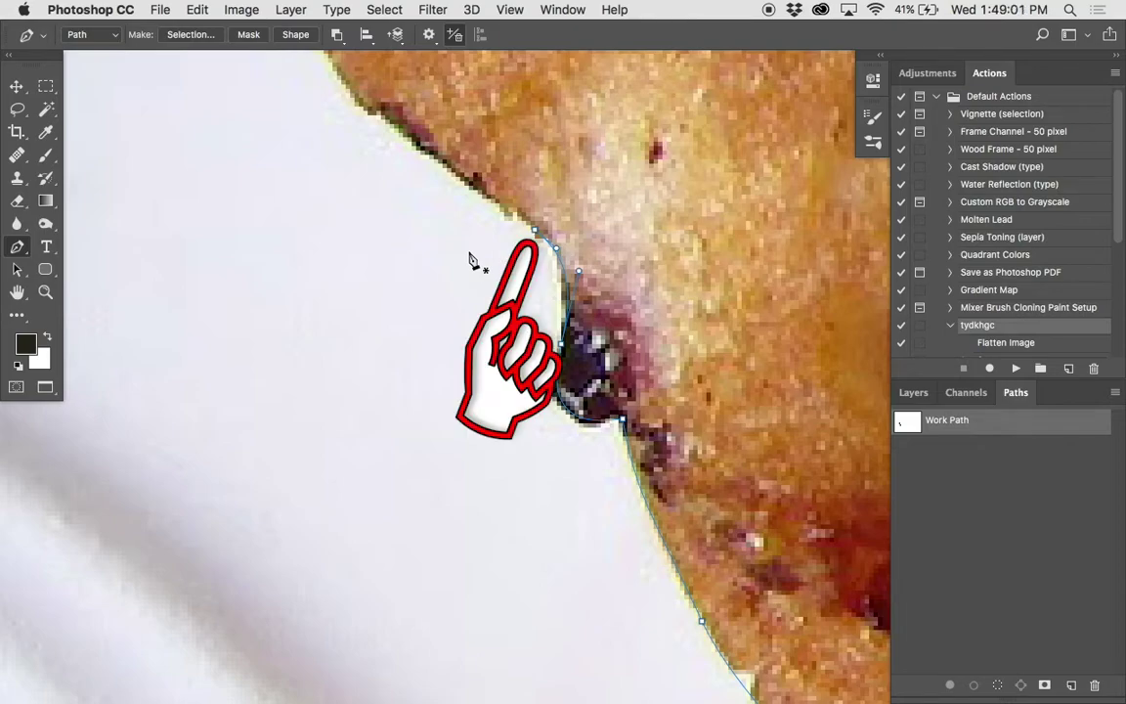
scroll(469, 259, "up", 5)
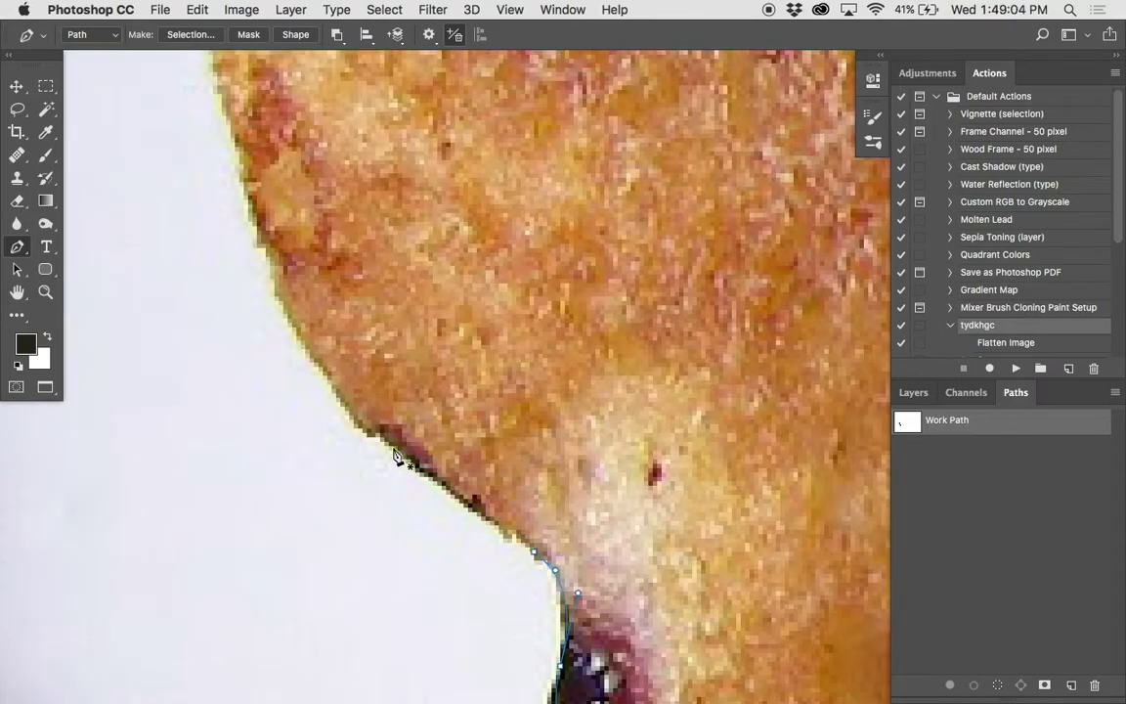
left_click_drag(291, 319, 250, 231)
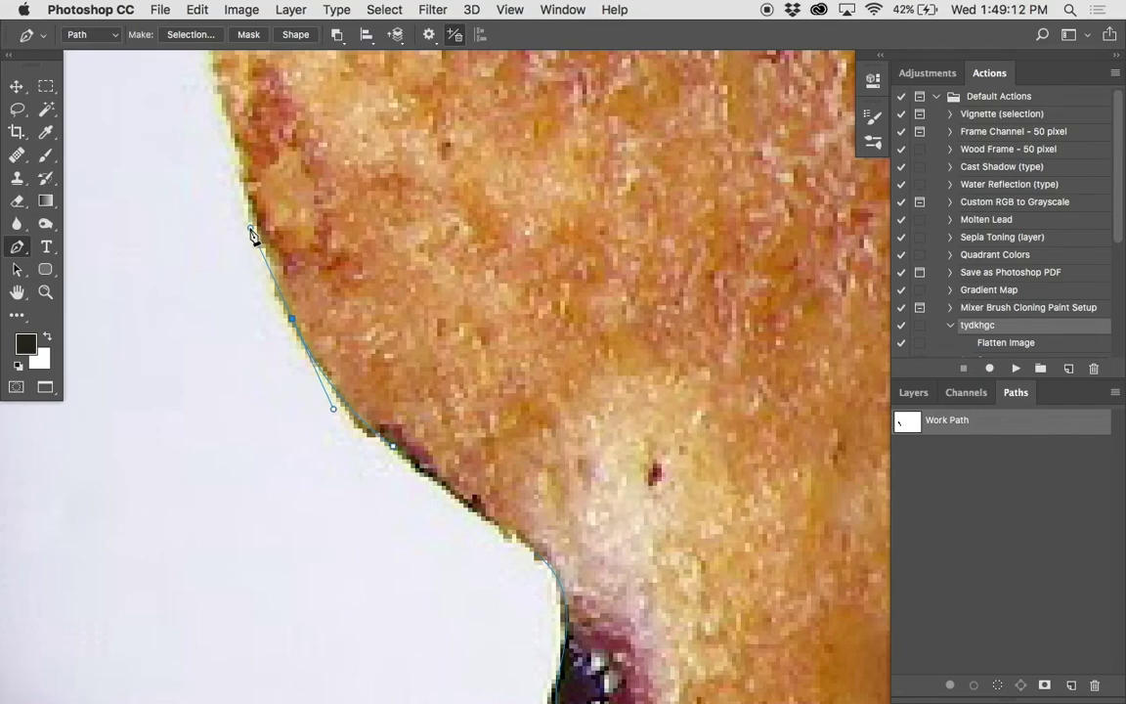
key("super+z")
key("super+z")
key("super+z")
key("super+z")
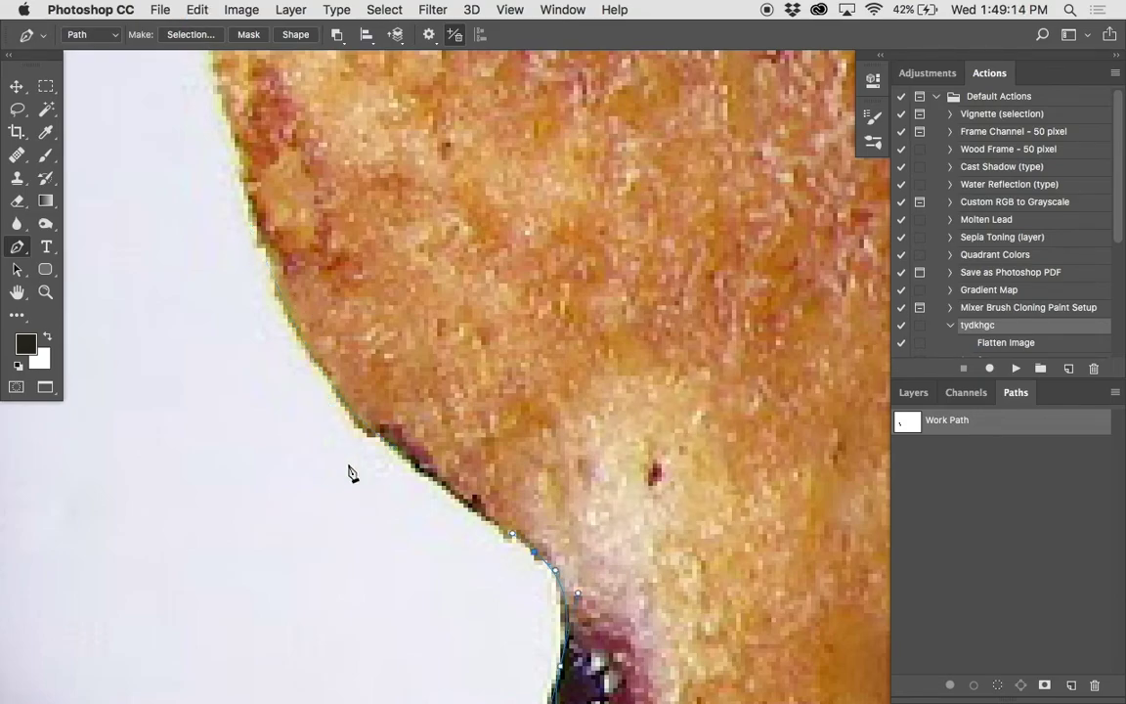
Step: Reselect the work path and resume it from its end anchor above the berry, curving it up the doughnut's left edge
scroll(352, 473, "down", 5)
scroll(352, 473, "right", 5)
left_click(943, 444)
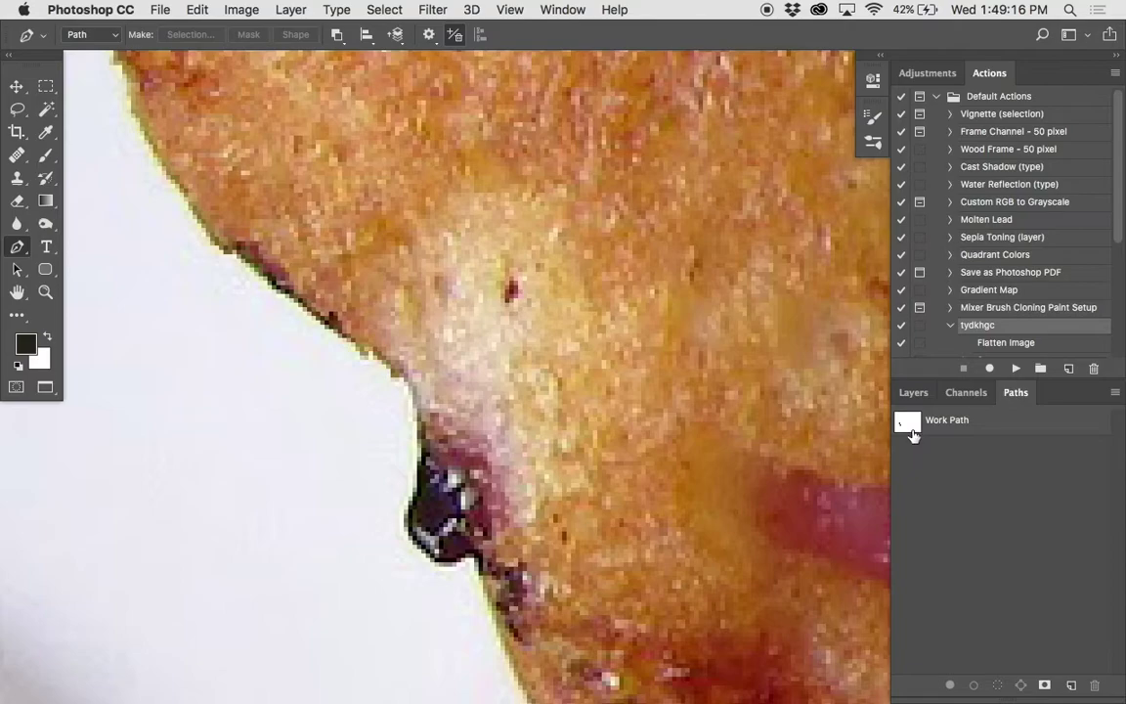
left_click(912, 430)
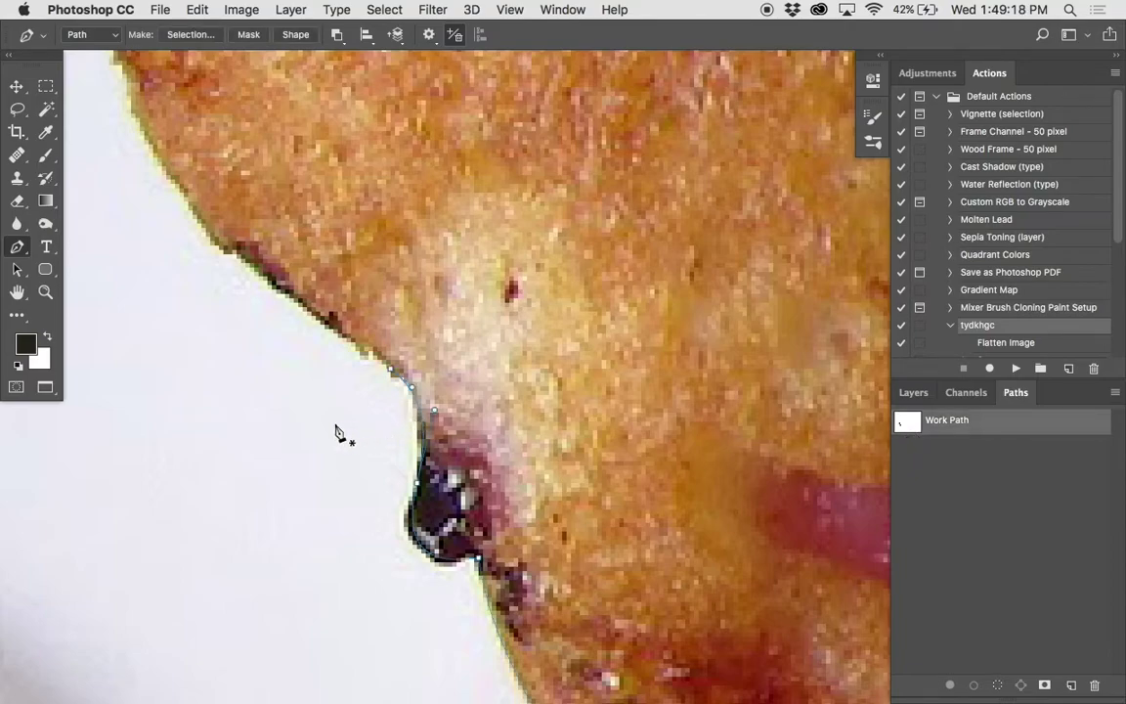
left_click(391, 375)
left_click(369, 350)
left_click(167, 169)
left_click_drag(166, 170, 116, 84)
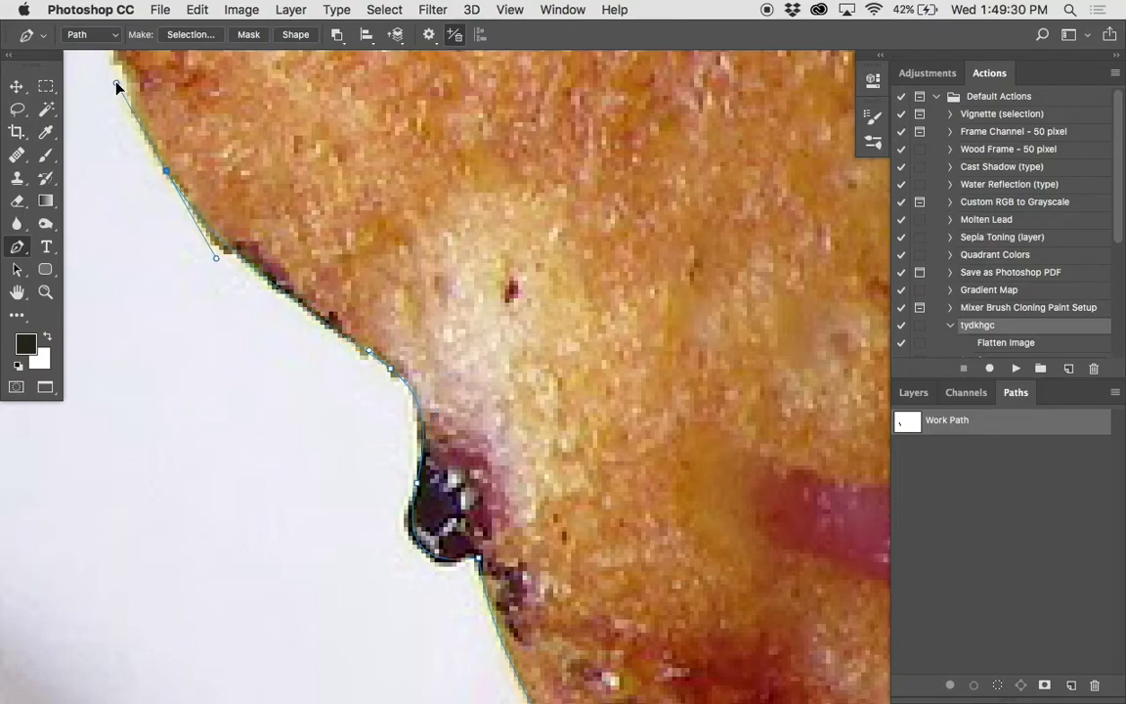
Step: Continue tracing the path with curved anchors up the doughnut's left side and over its top edge
scroll(196, 188, "up", 10)
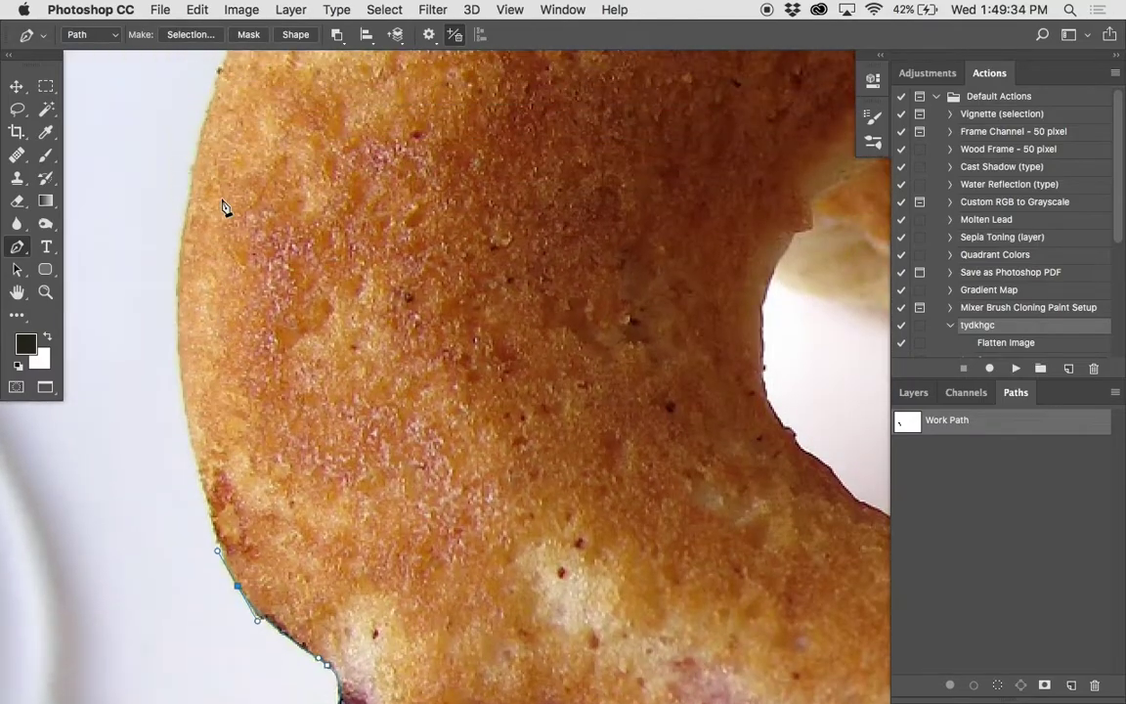
left_click_drag(195, 163, 245, 237)
scroll(238, 102, "up", 5)
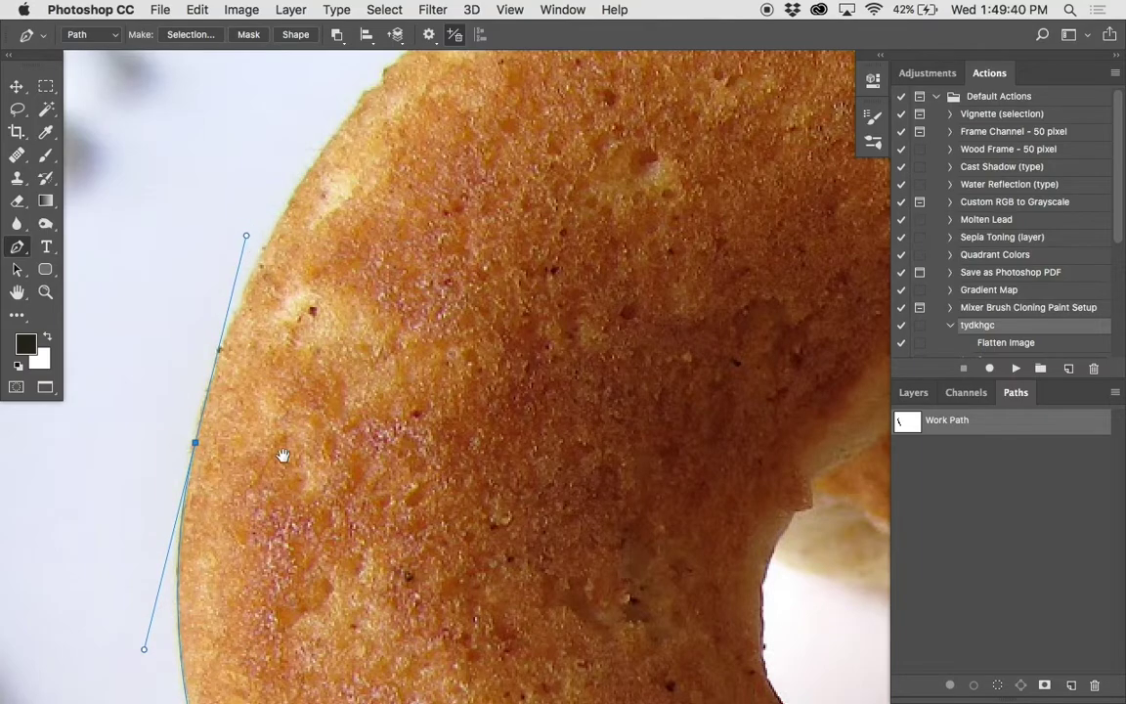
scroll(331, 236, "down", 5)
left_click_drag(332, 236, 263, 437)
left_click_drag(423, 143, 543, 89)
left_click_drag(509, 168, 357, 246)
left_click_drag(629, 209, 809, 283)
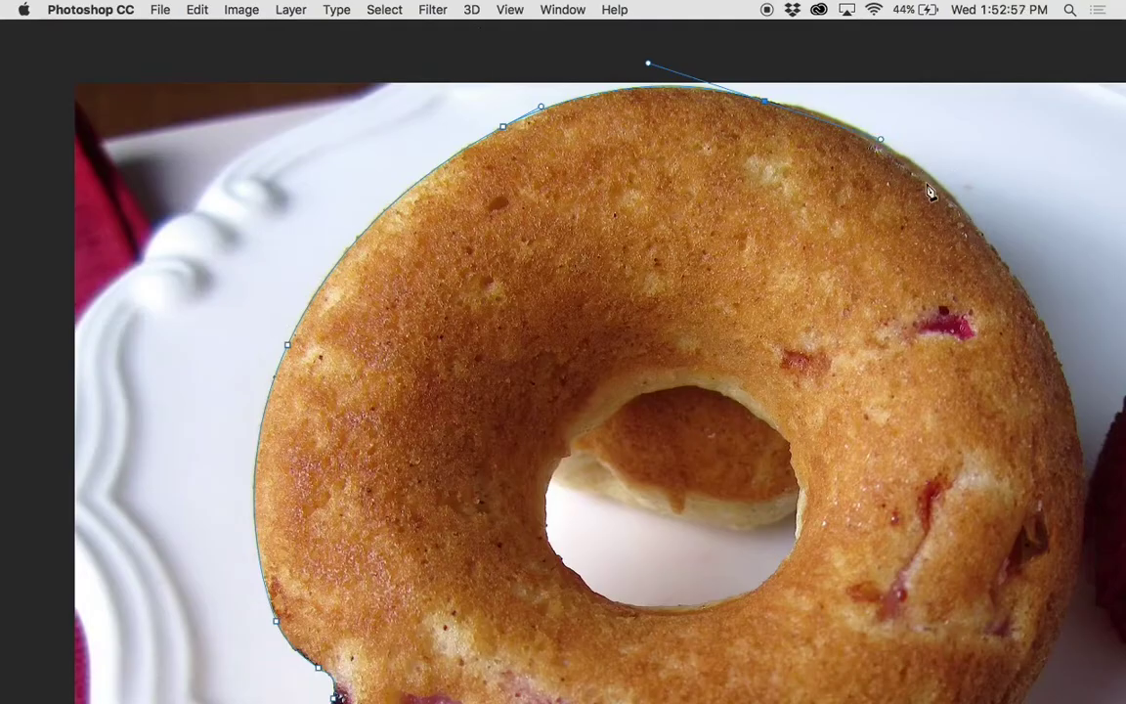
Step: Trace the doughnut's right side and bottom edge with curved anchors and close the path at its starting anchor
left_click_drag(991, 244, 857, 152)
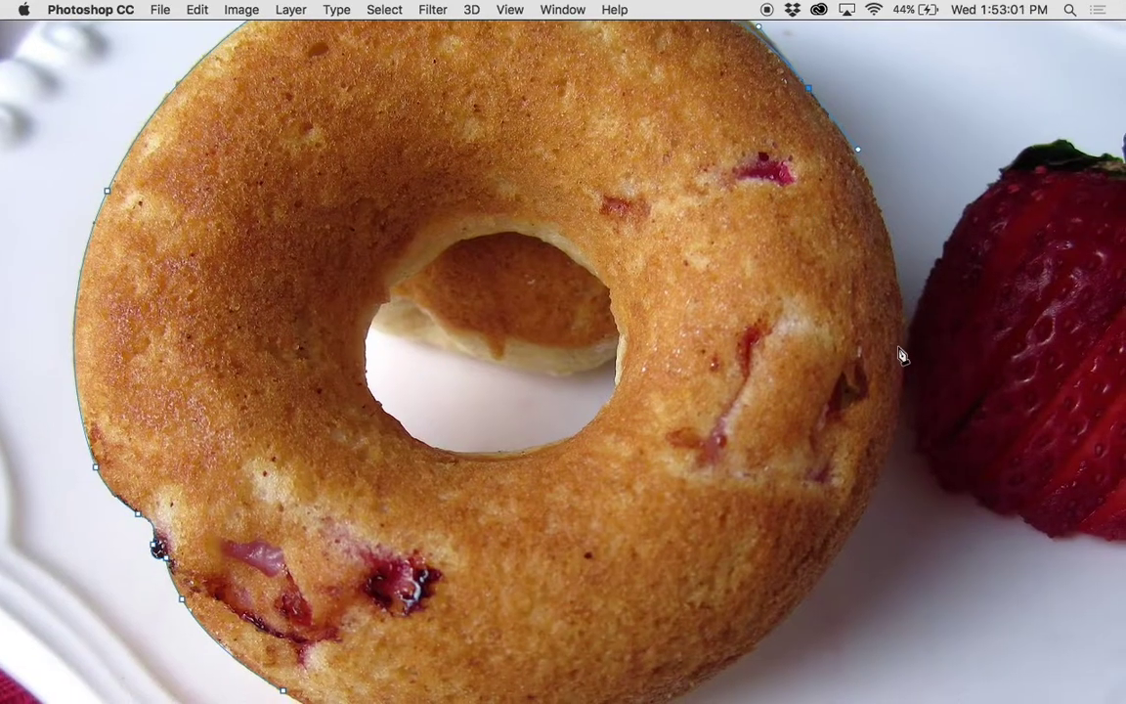
left_click_drag(903, 357, 905, 496)
scroll(729, 437, "down", 5)
left_click_drag(725, 430, 642, 489)
left_click(640, 483)
left_click_drag(445, 494, 386, 484)
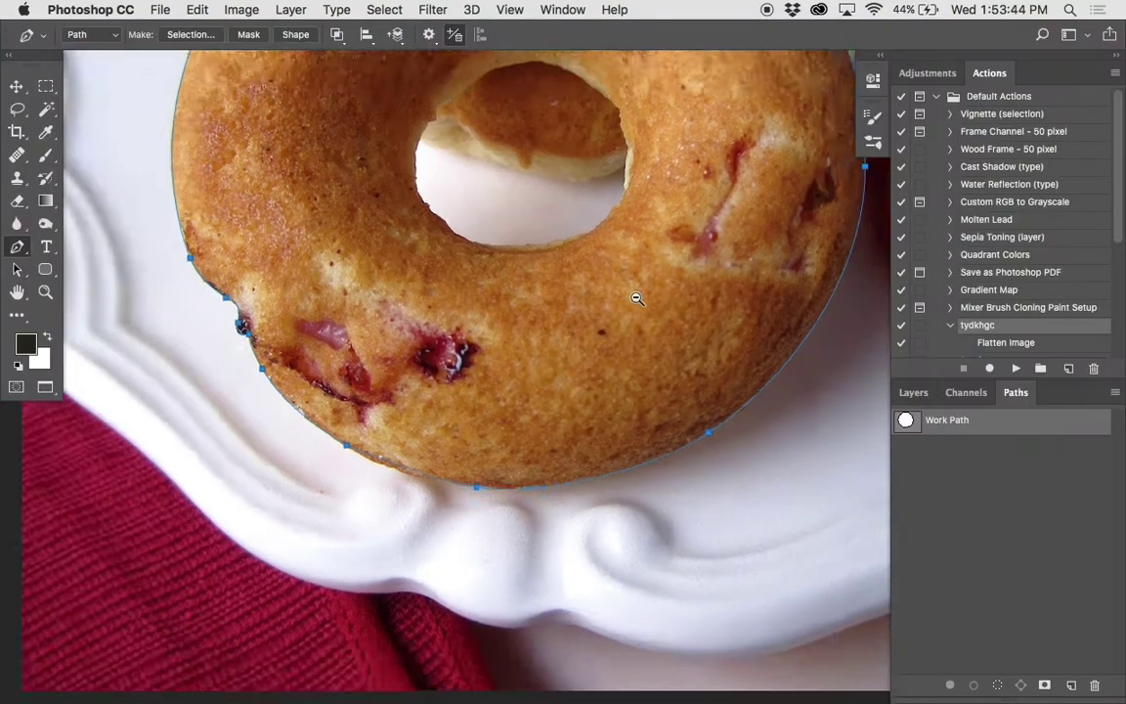
scroll(637, 306, "up", 1)
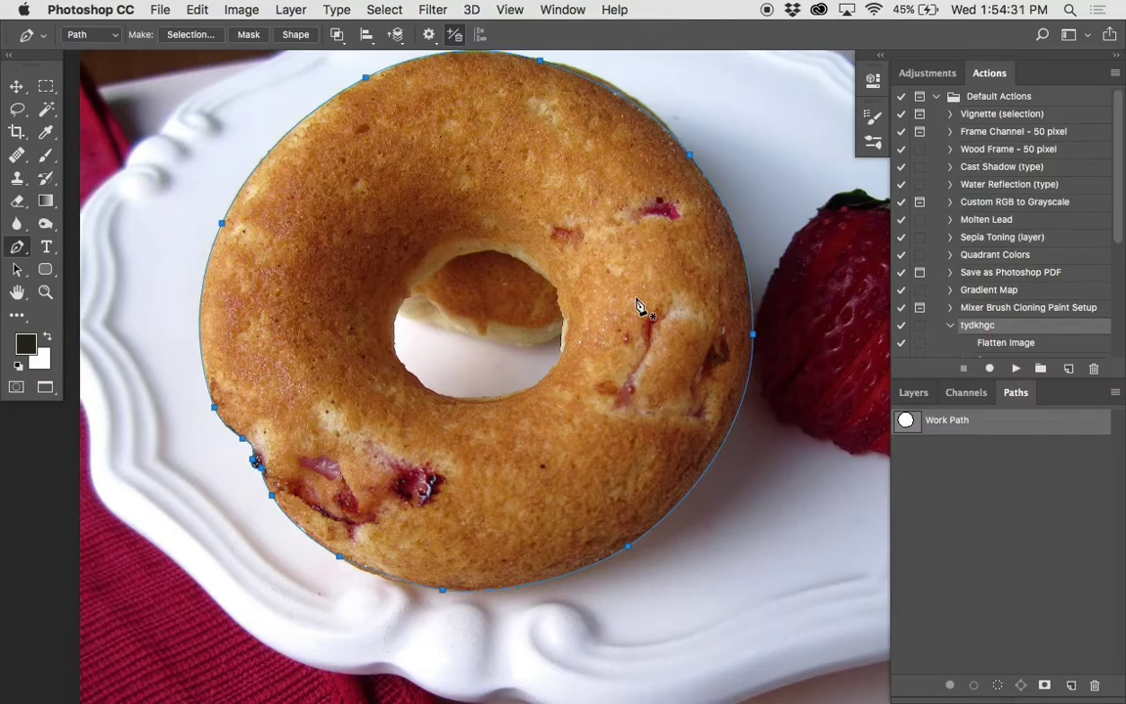
Step: Start a second Pen path at the doughnut hole's upper-right rim and trace it down the hole's right edge
scroll(484, 286, "up", 10)
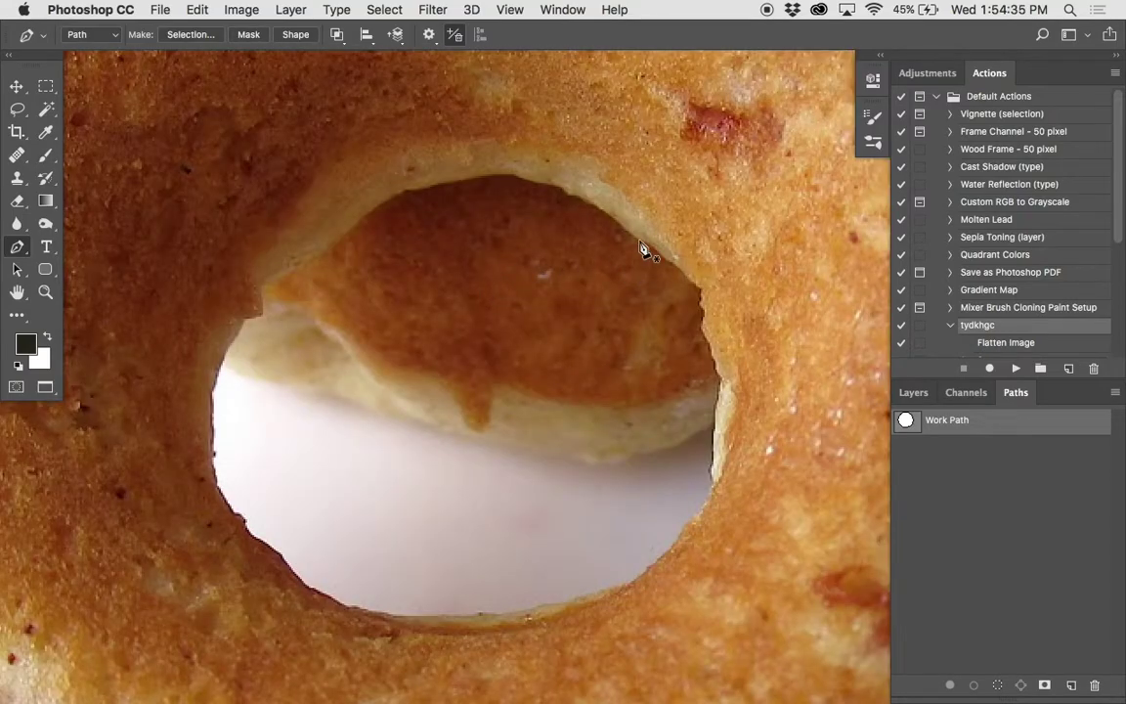
left_click(640, 240)
left_click(666, 256)
left_click(682, 266)
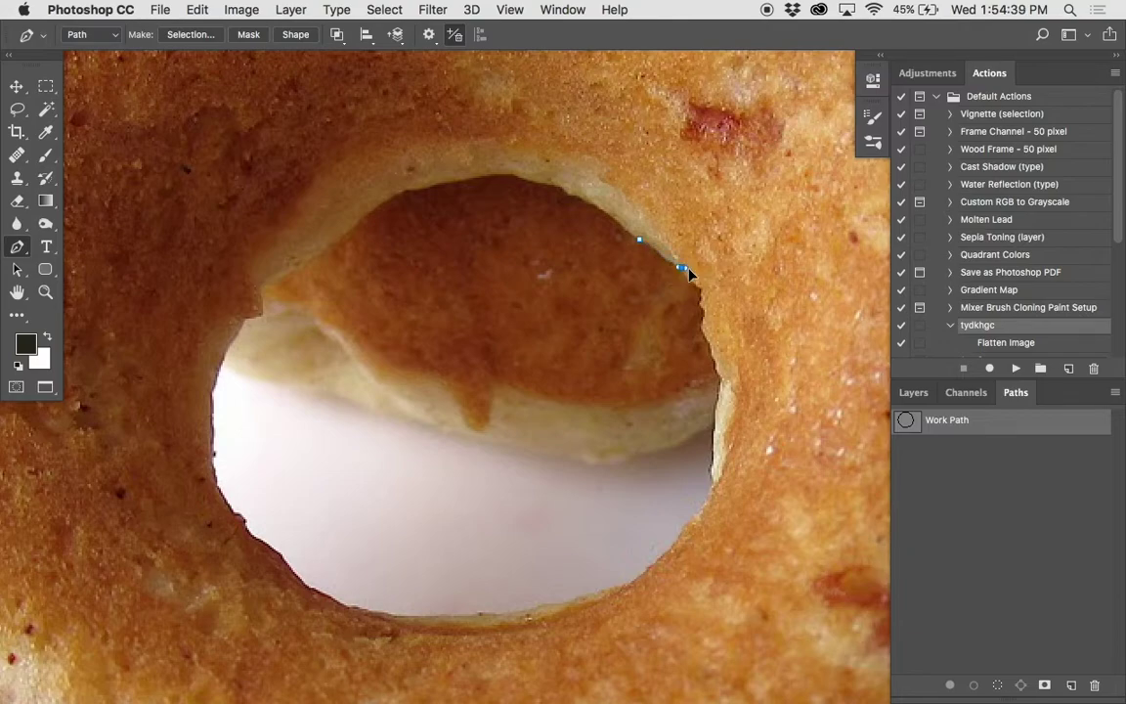
left_click(707, 337)
left_click(722, 356)
left_click(724, 383)
left_click(716, 485)
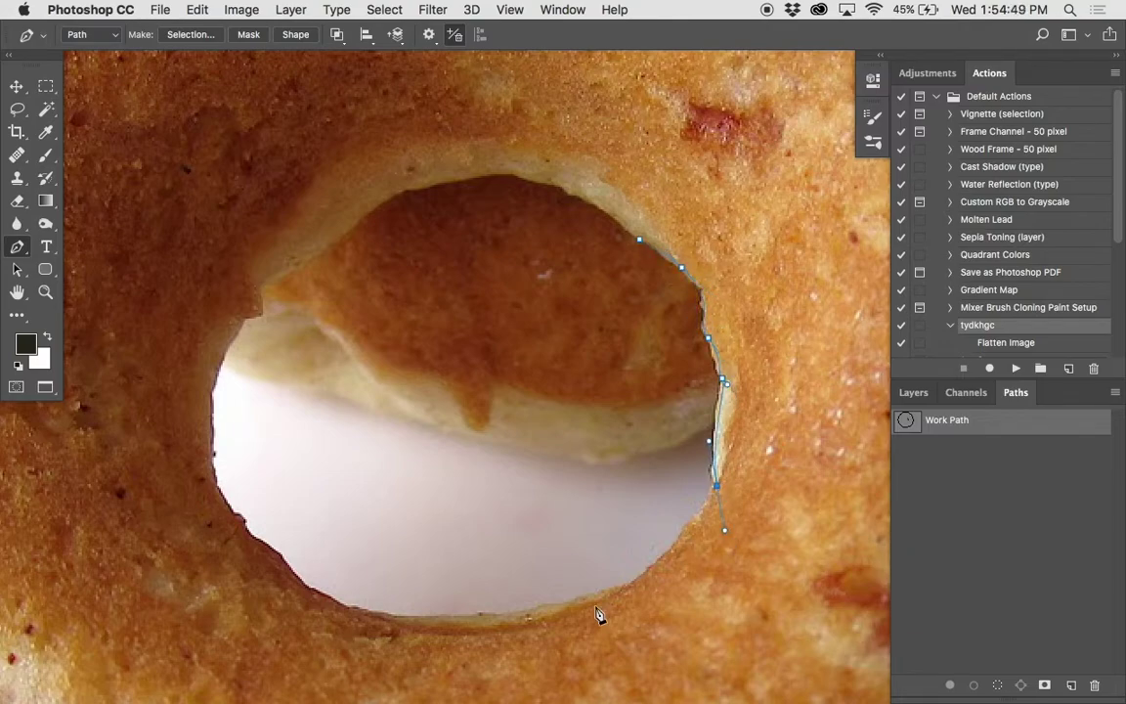
Step: Continue the hole path with curved anchors along its bottom edge and up its left side to the notch
left_click_drag(595, 607, 550, 628)
left_click_drag(386, 622, 293, 593)
left_click(305, 591)
left_click_drag(254, 536, 217, 525)
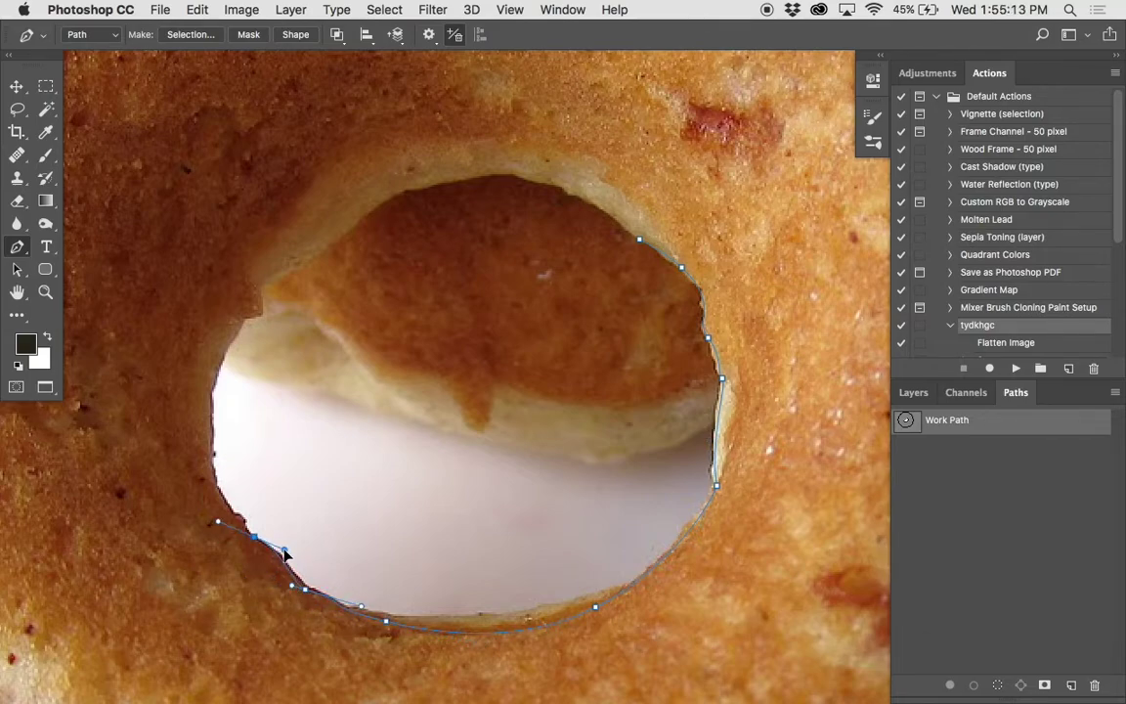
left_click_drag(213, 472, 205, 433)
left_click(243, 319)
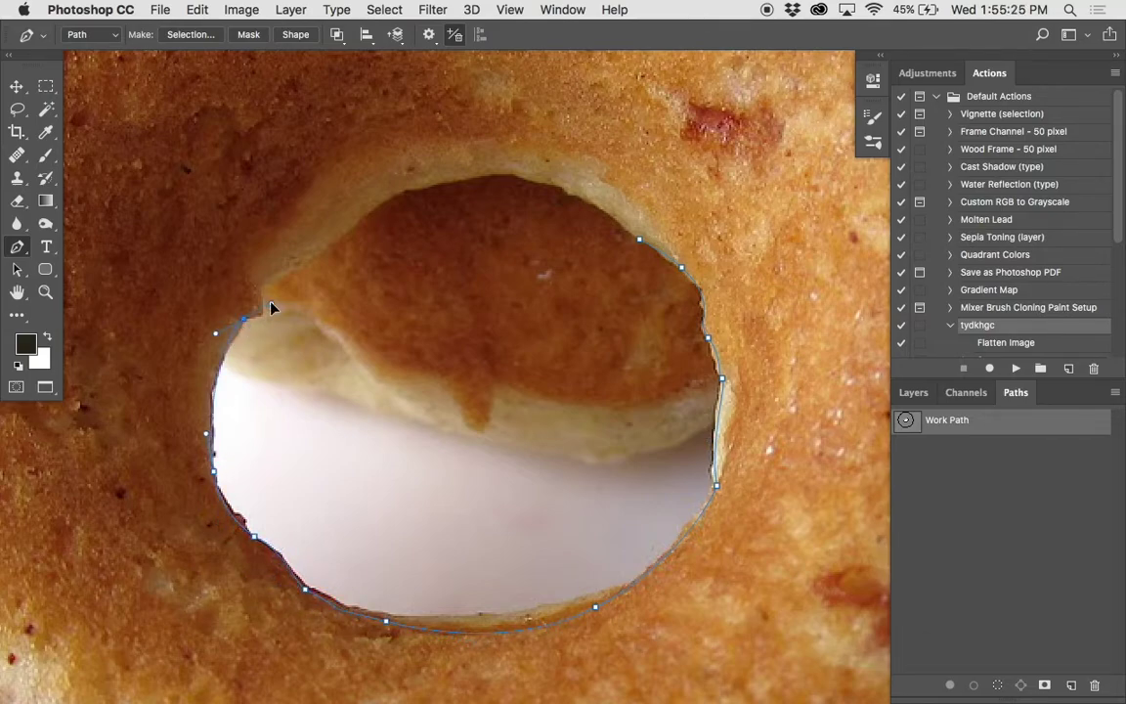
Step: Trace past the notch and along the hole's upper edge, closing the path at its starting anchor
left_click(261, 291)
left_click(304, 262)
left_click(350, 175)
left_click(408, 162)
left_click(472, 154)
left_click(506, 161)
left_click(553, 194)
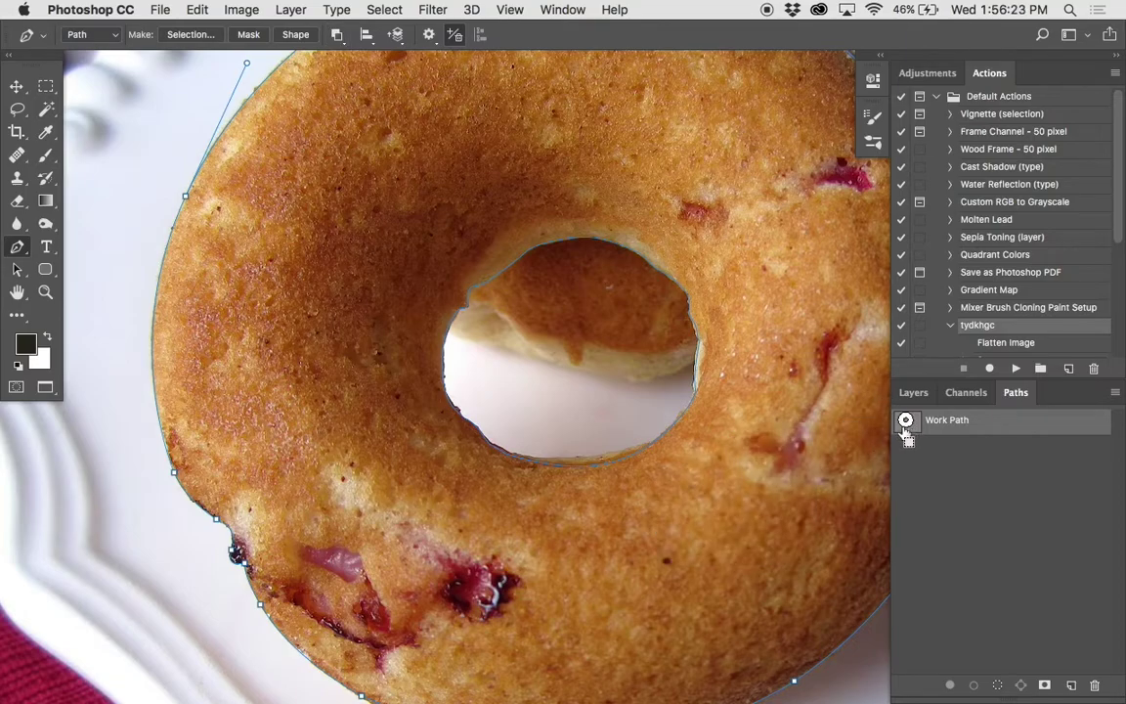
Step: Select the hole outline and set its path operation to Subtract Front Shape
left_click(684, 419, "super")
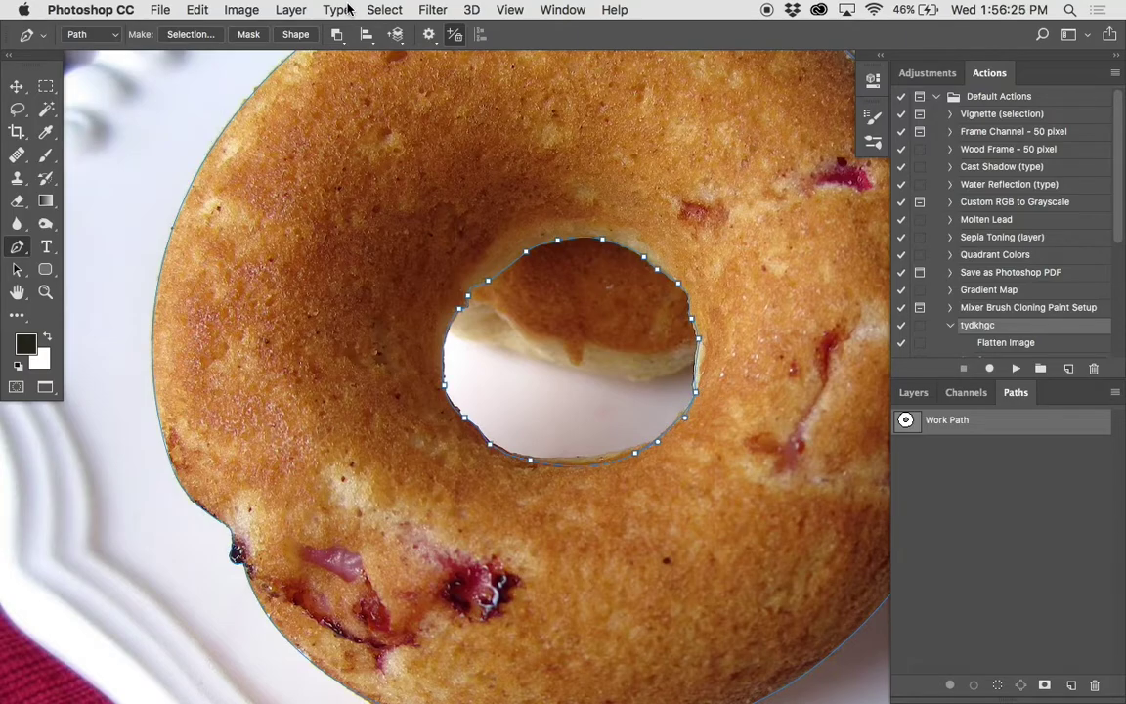
left_click(339, 37)
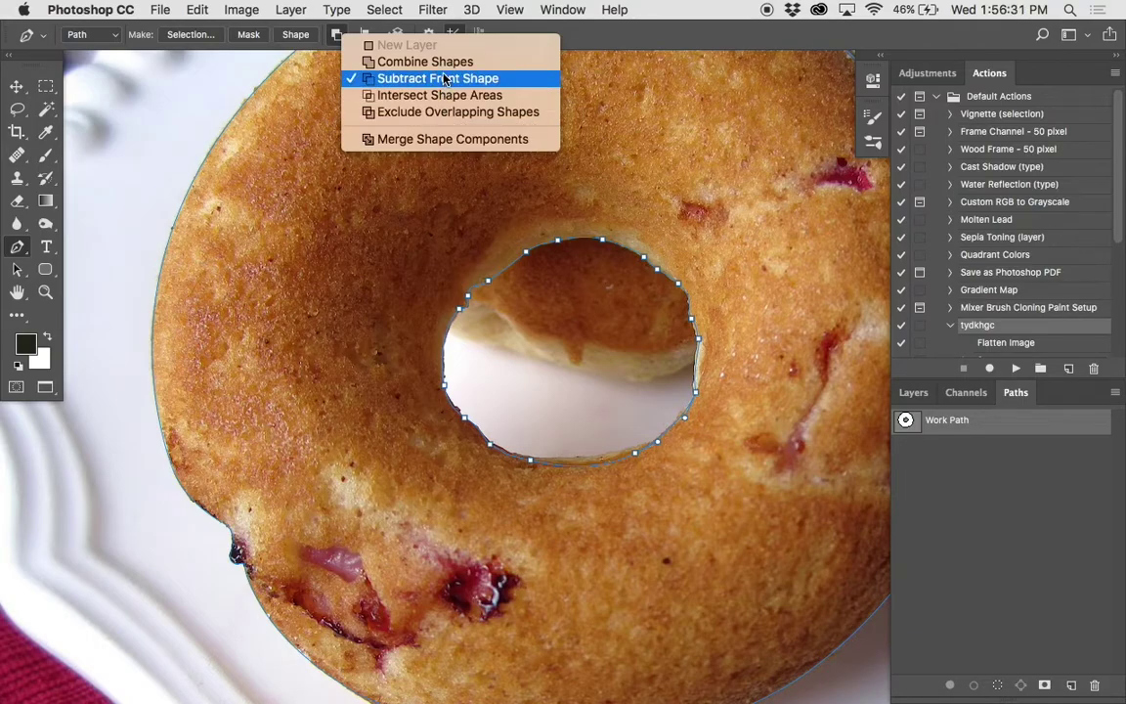
left_click(311, 30)
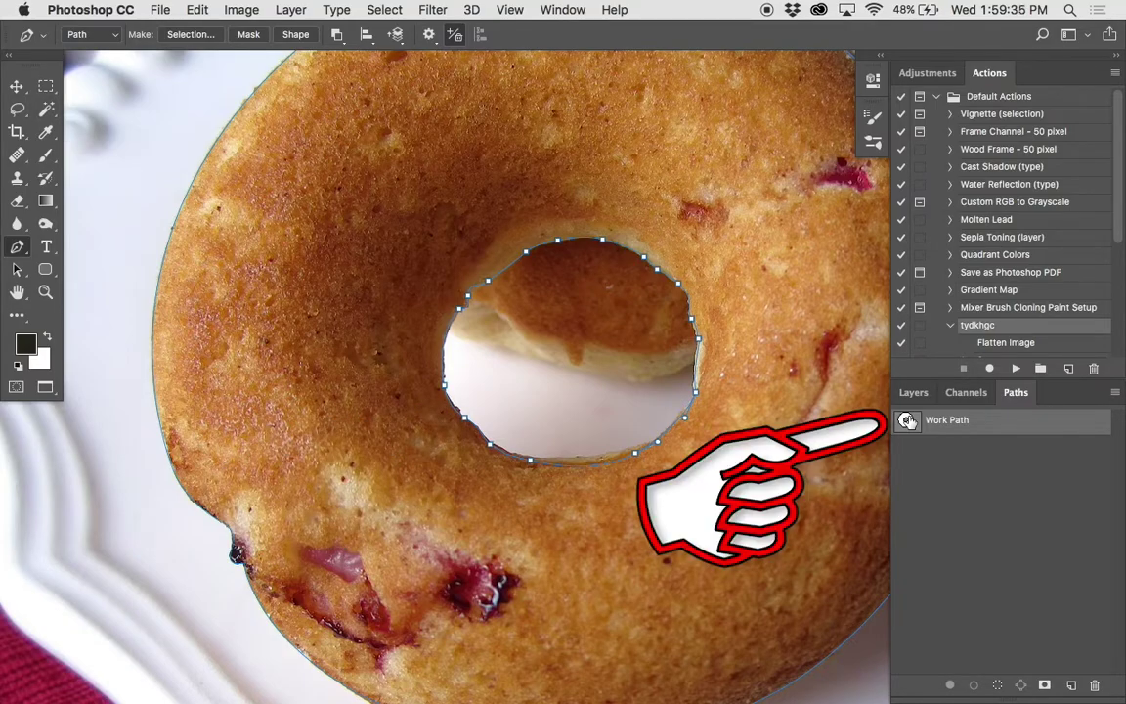
Step: Save the work path under the name Doughnut
double_click(907, 420)
type("Doughnut")
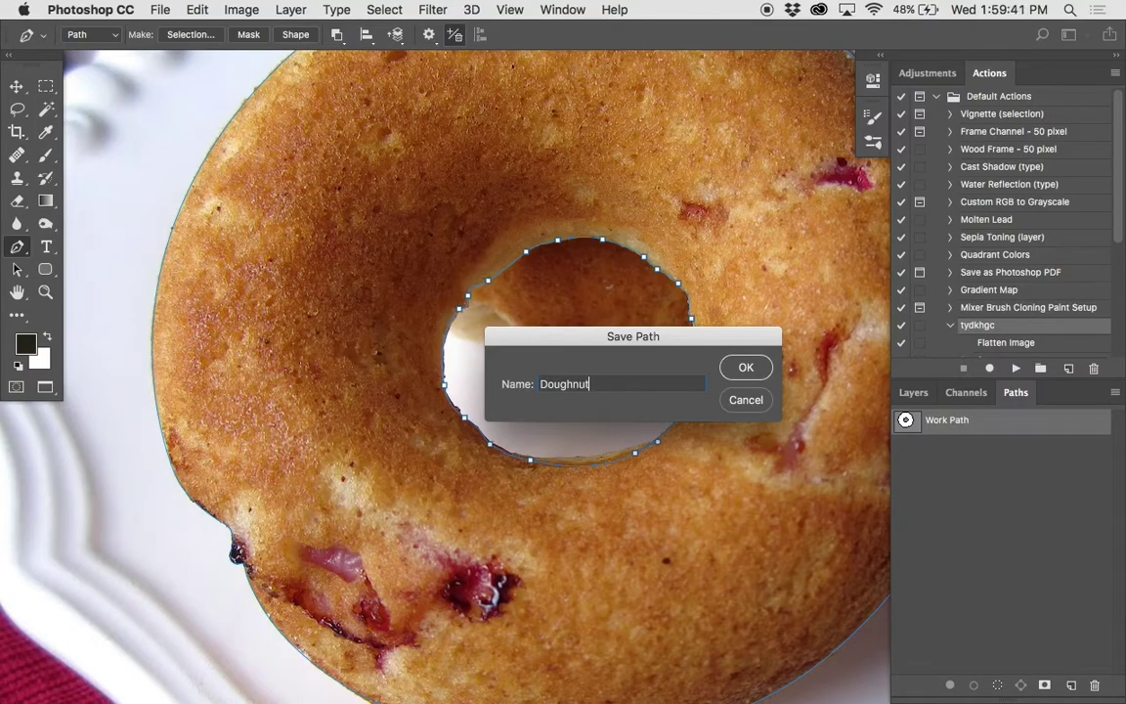
key("Return")
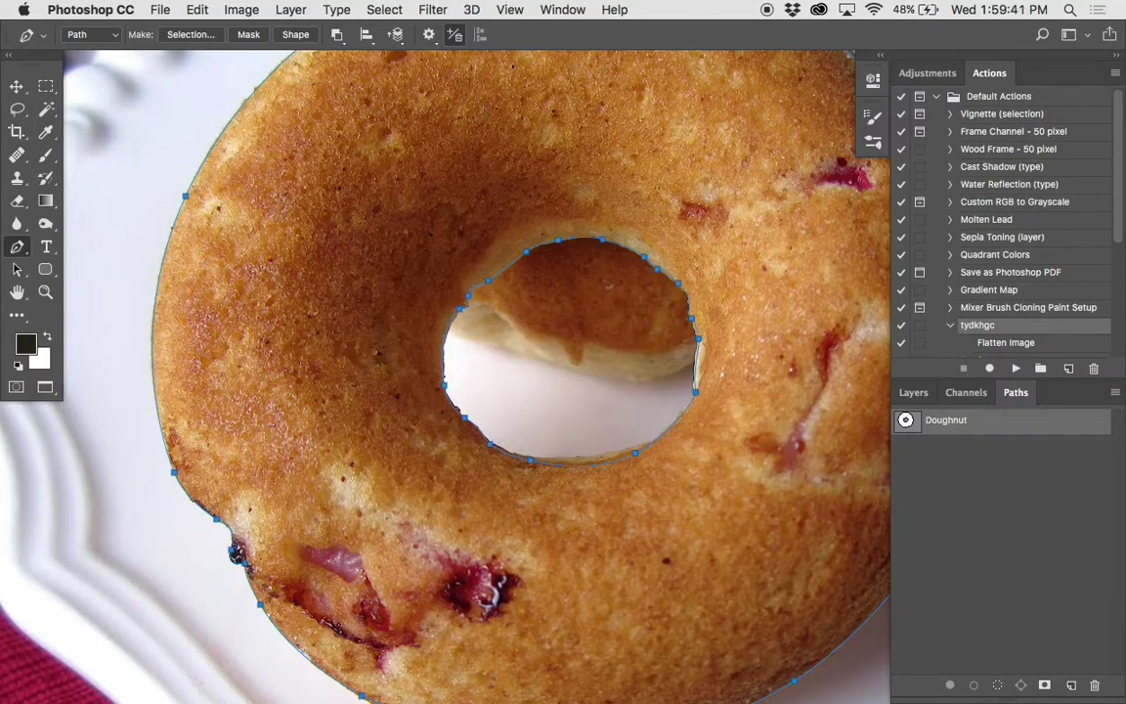
Step: Load the hole outline alone and the outer outline alone as selections, deselecting after each one
left_click(686, 411)
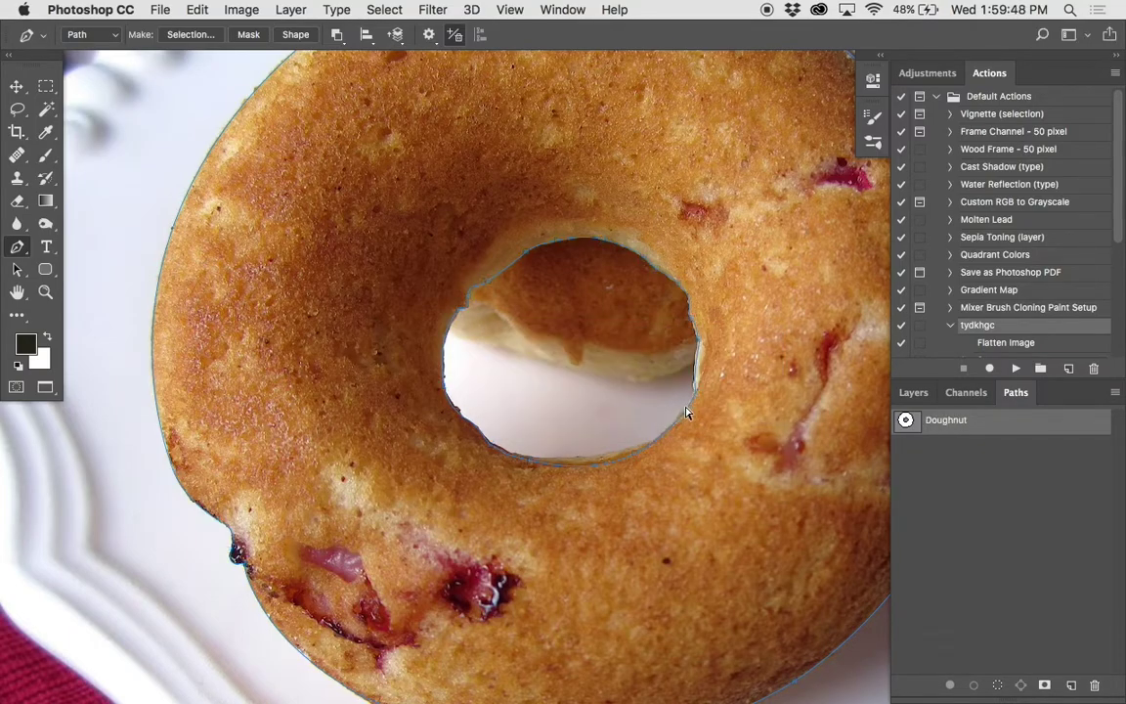
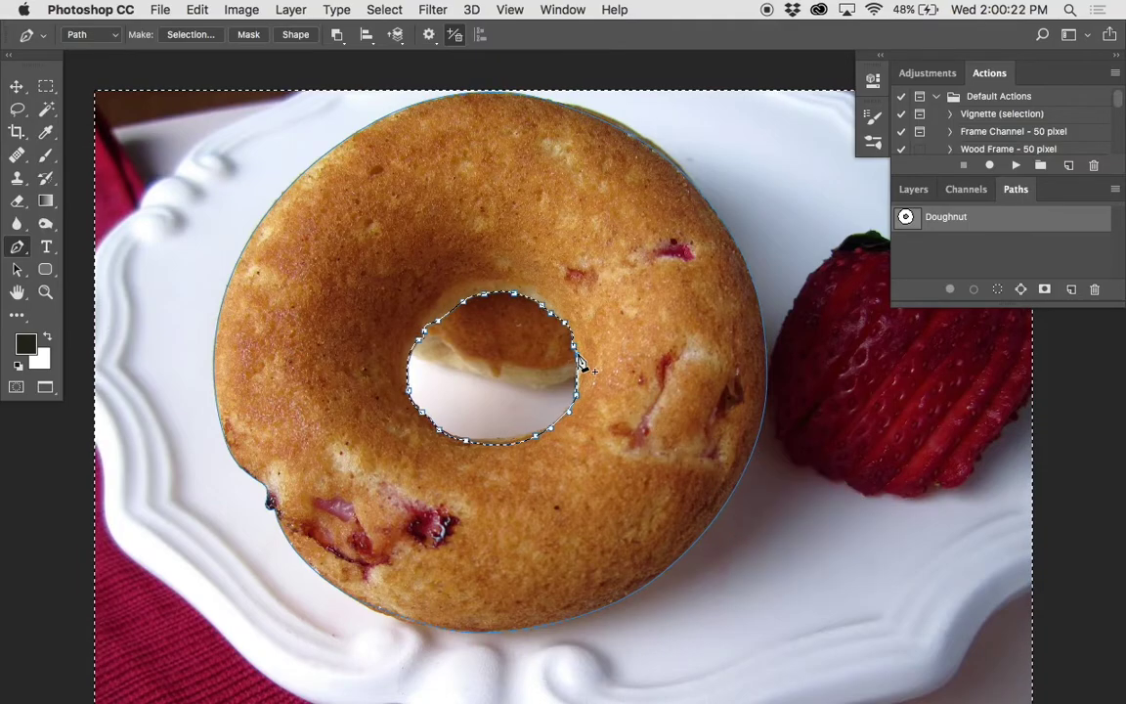
key("super+d")
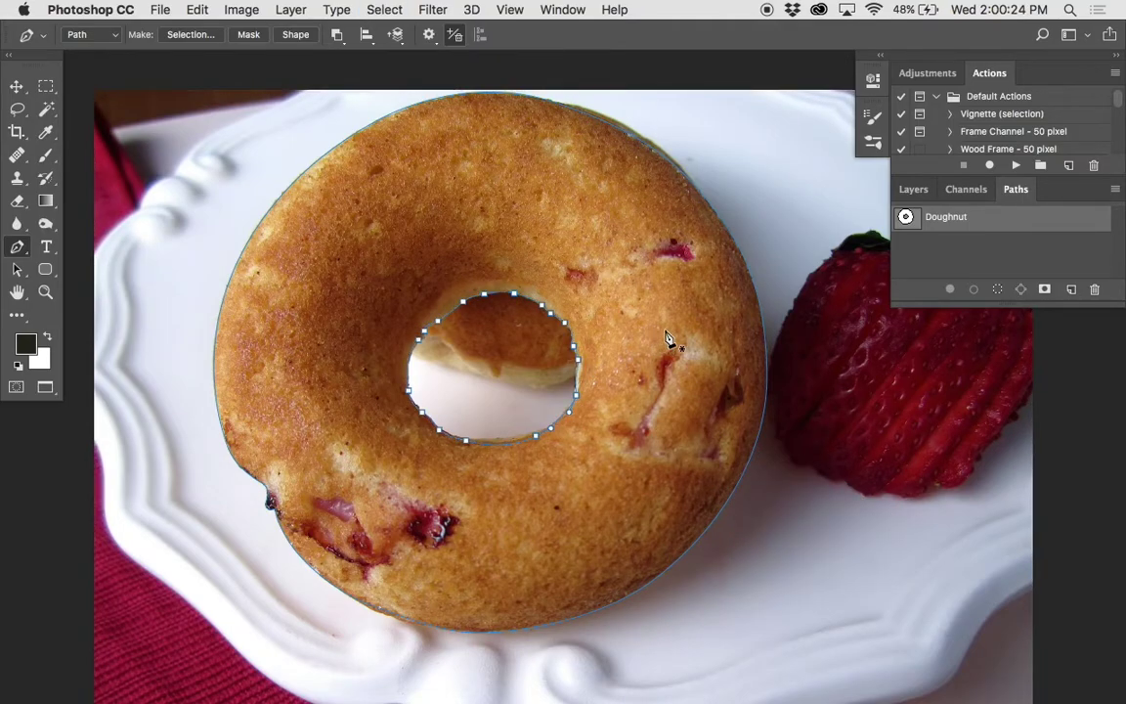
left_click(761, 303, "super")
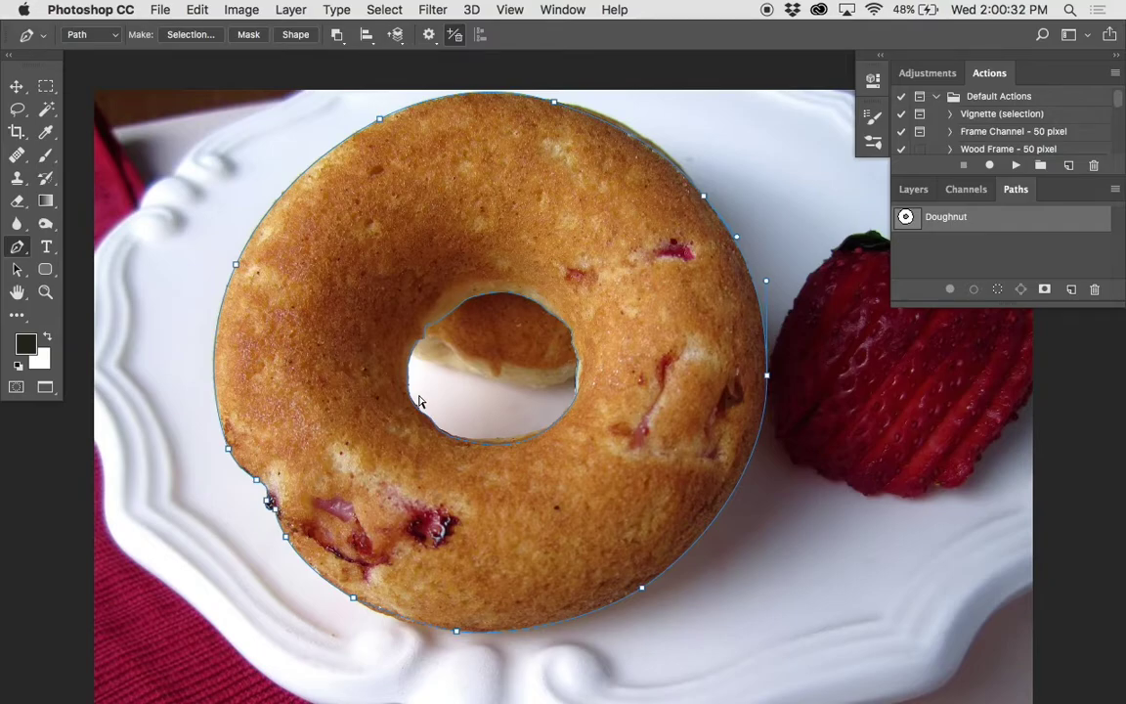
left_click(999, 289)
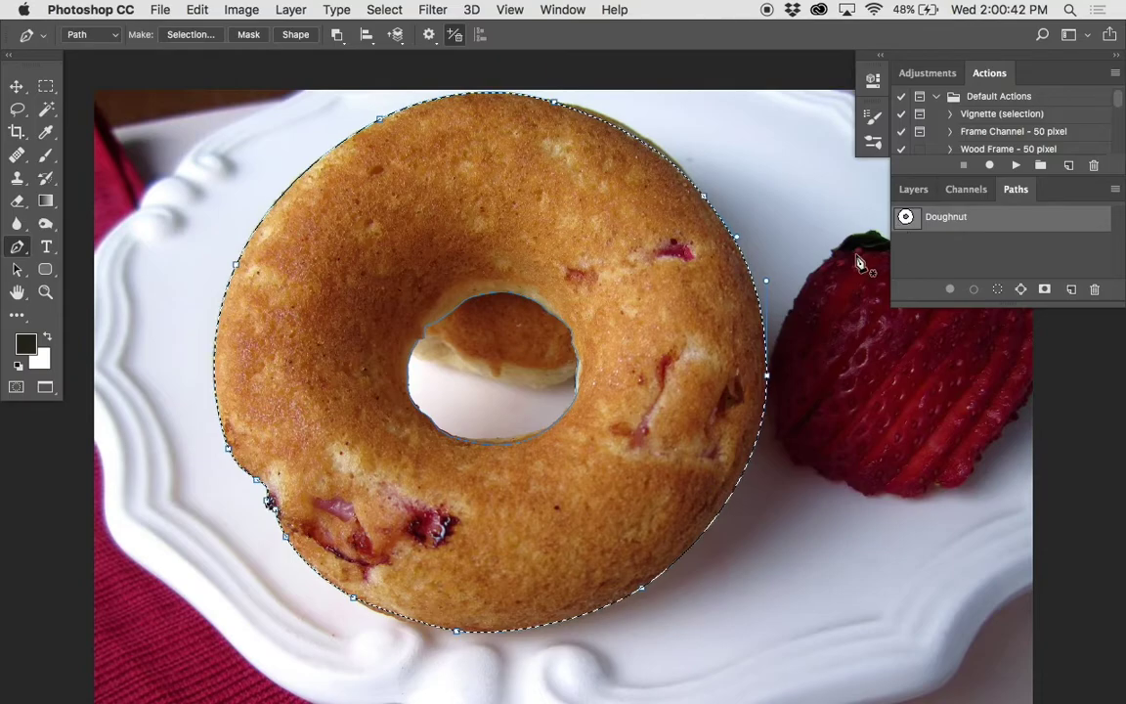
key("super+d")
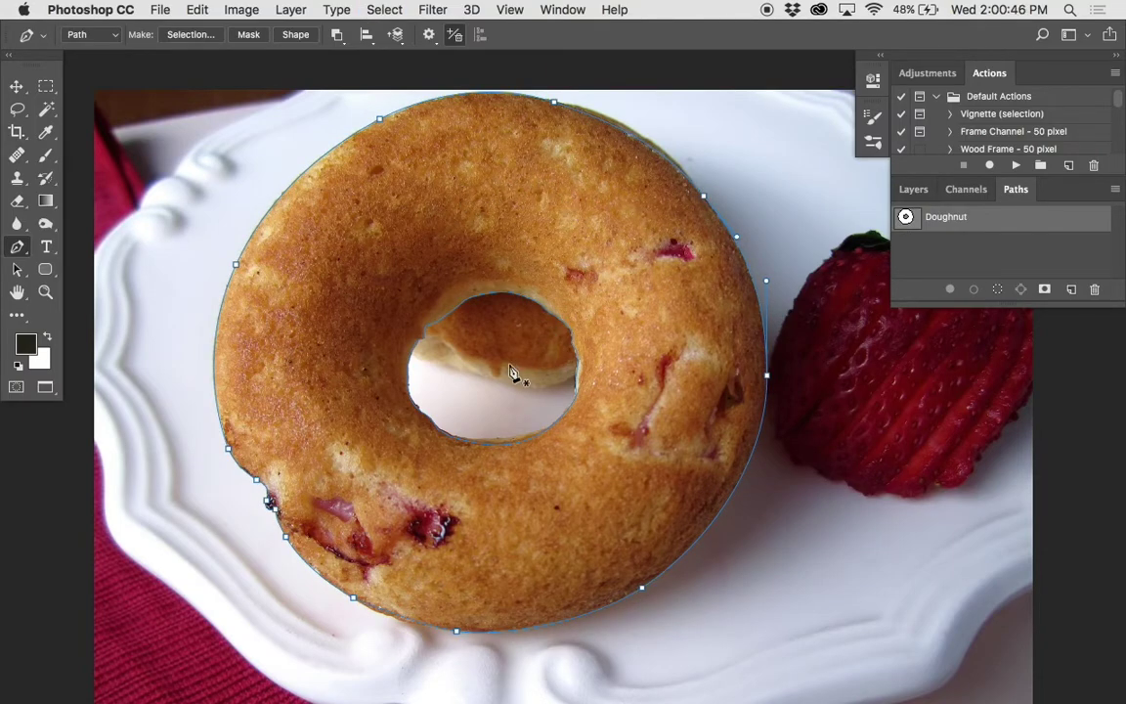
Step: Select the hole outline, switch to the outer outline, and add the hole outline to the path selection
left_click(549, 316, "super")
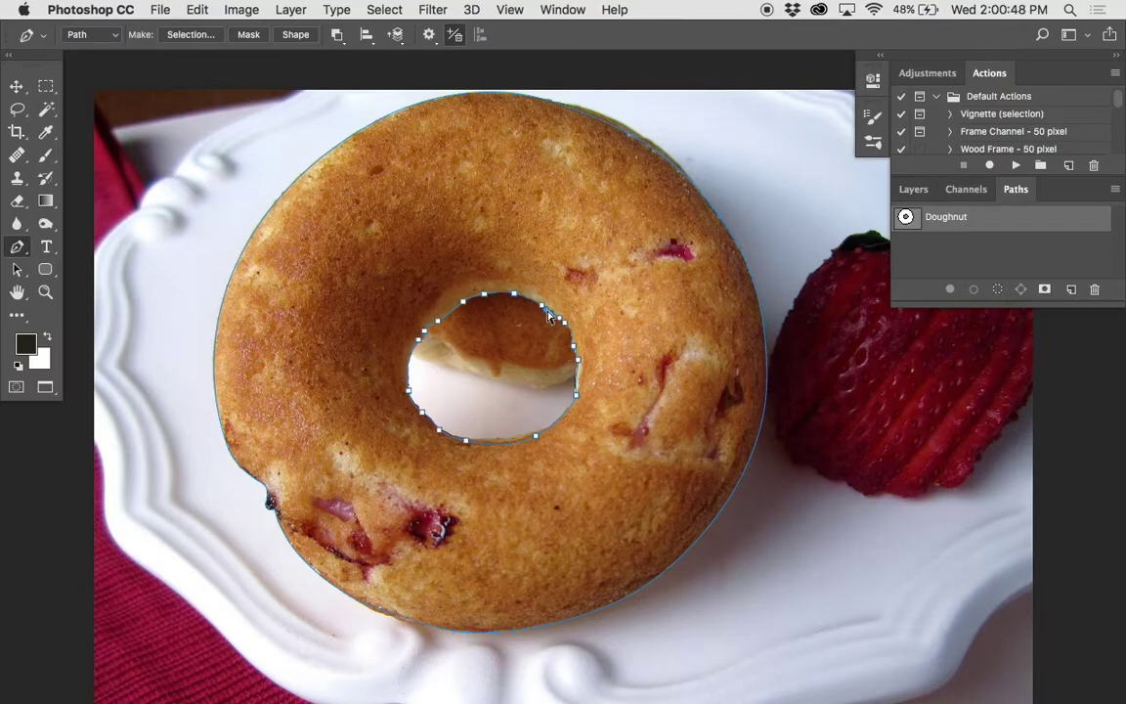
left_click(708, 202, "super")
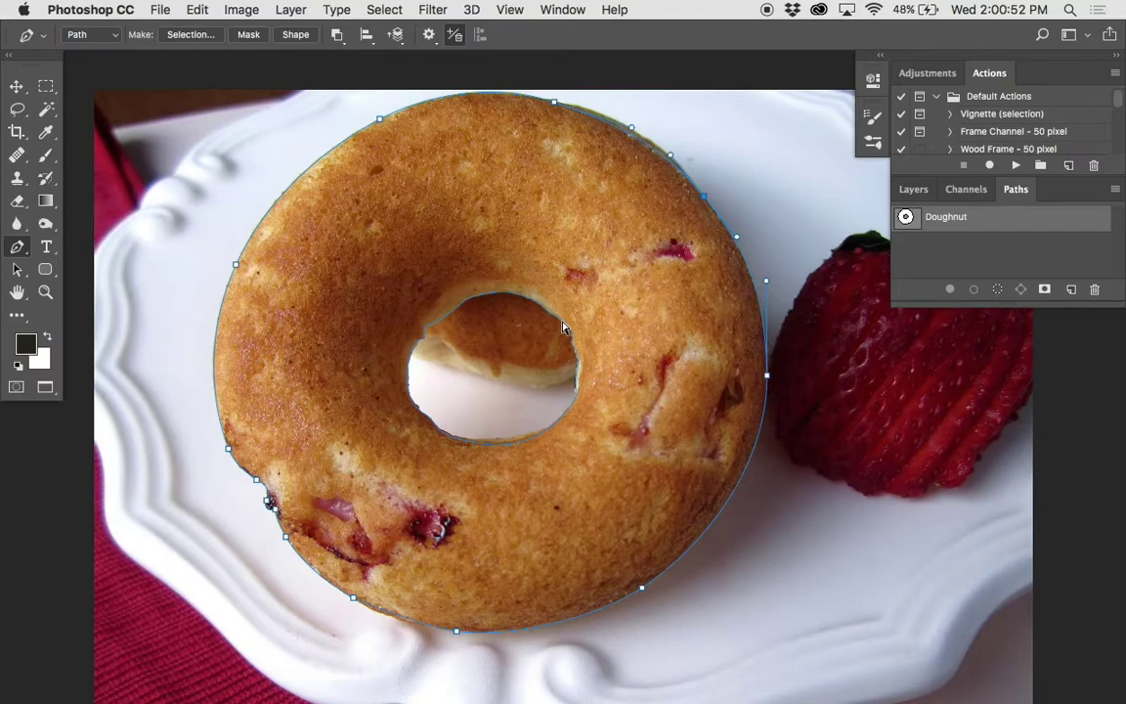
left_click(563, 327, "shift+super")
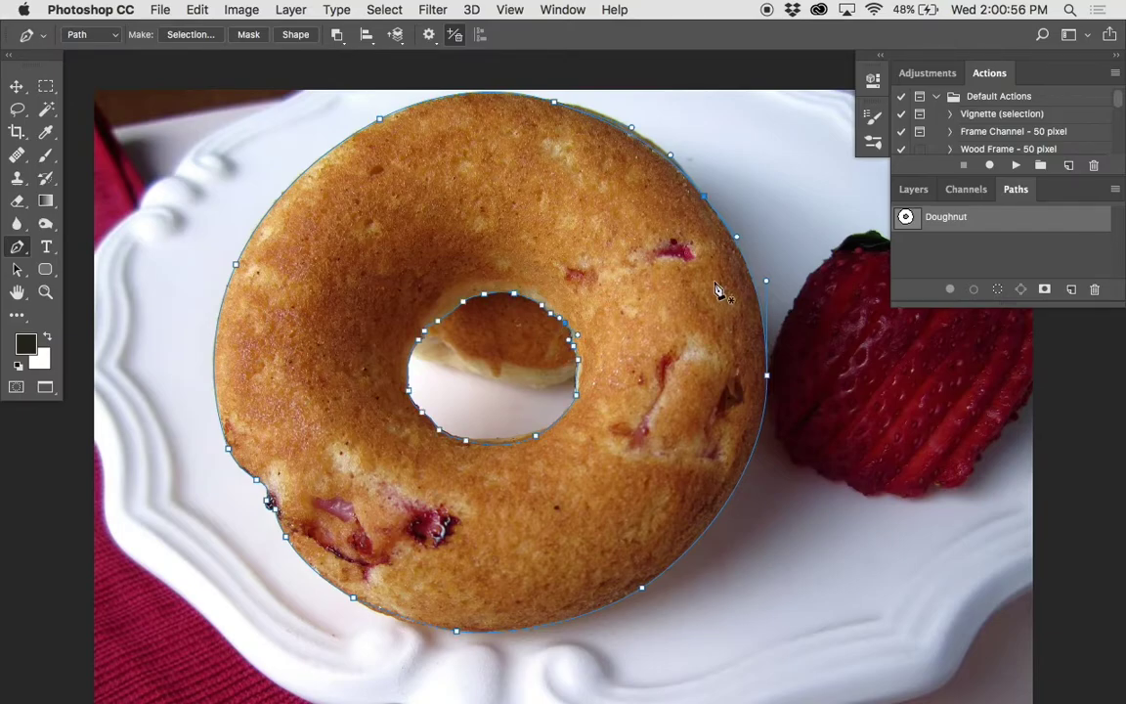
Step: Deselect the path, reselect the Doughnut path as a whole, and load it as a selection
left_click(932, 246)
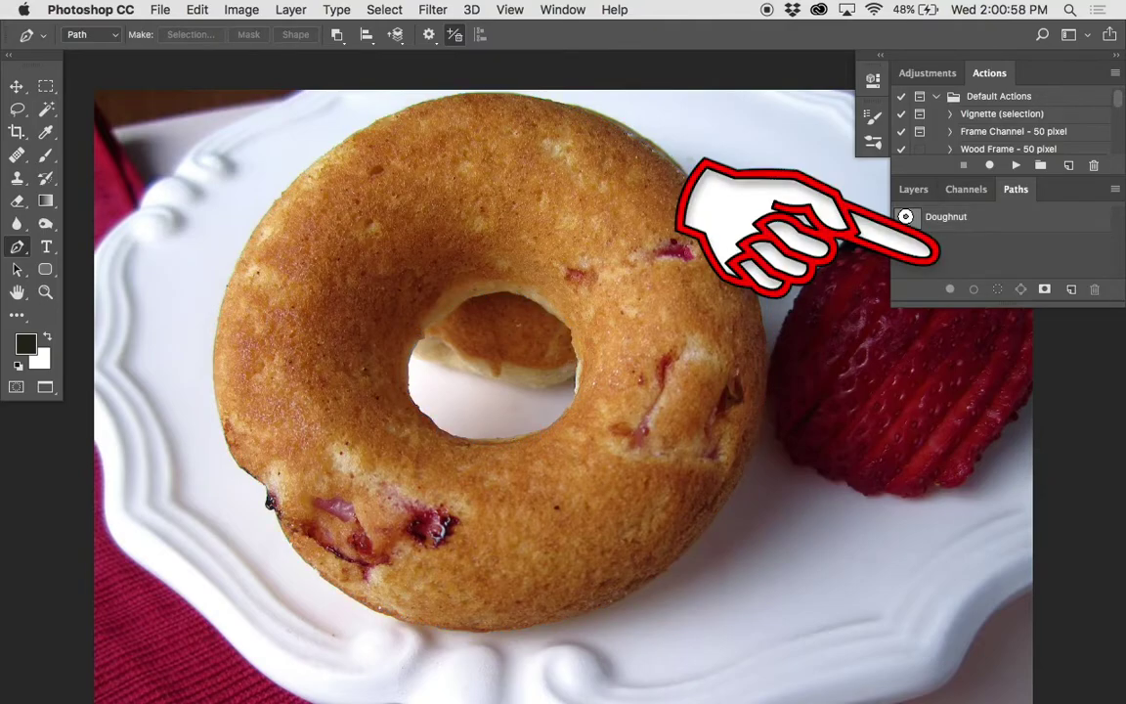
left_click(920, 221)
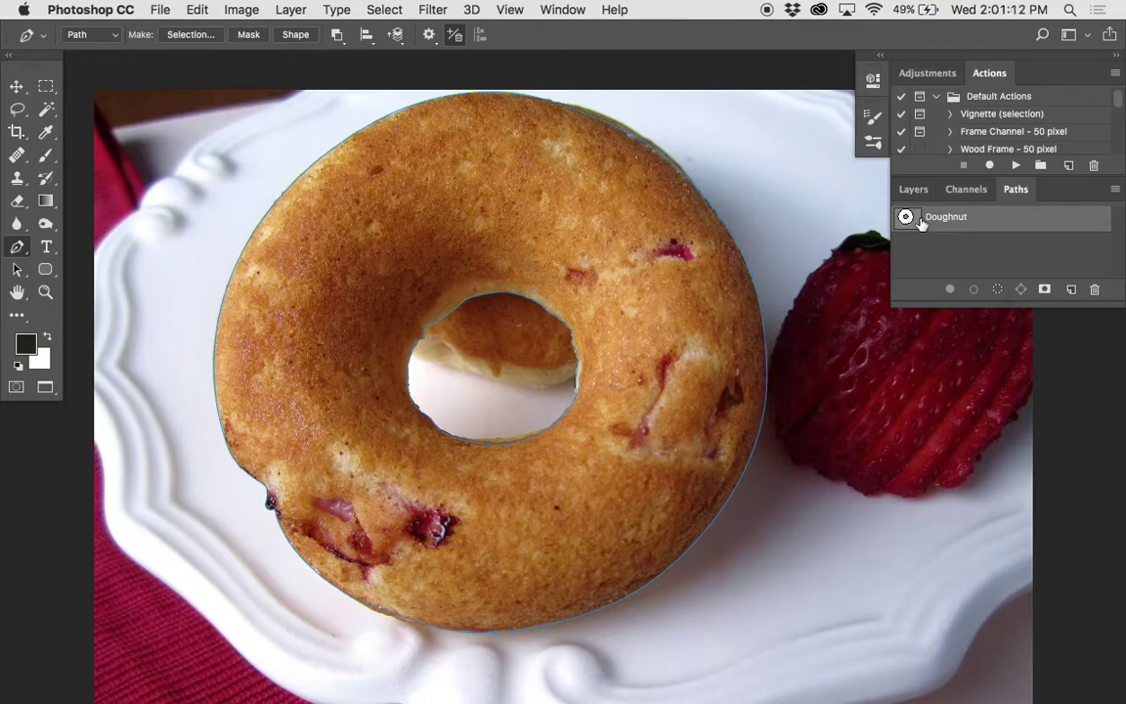
left_click(996, 288)
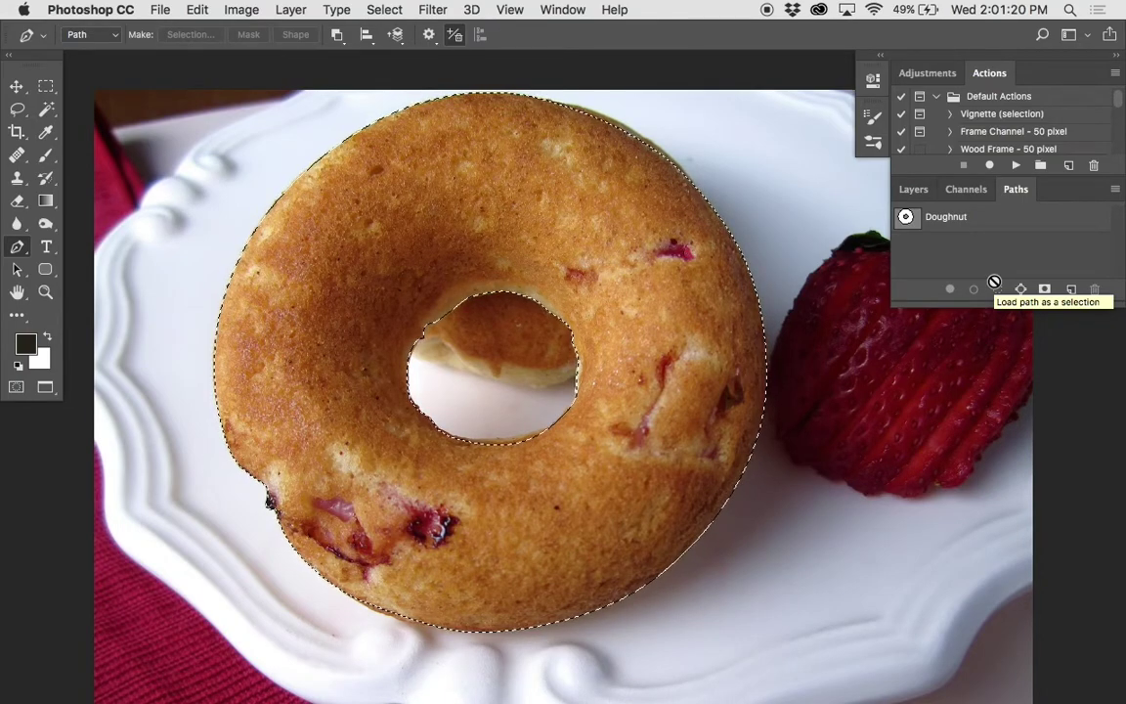
Step: Load only the hole outline and only the outer outline of the Doughnut path as selections again, and deselect
left_click(933, 217)
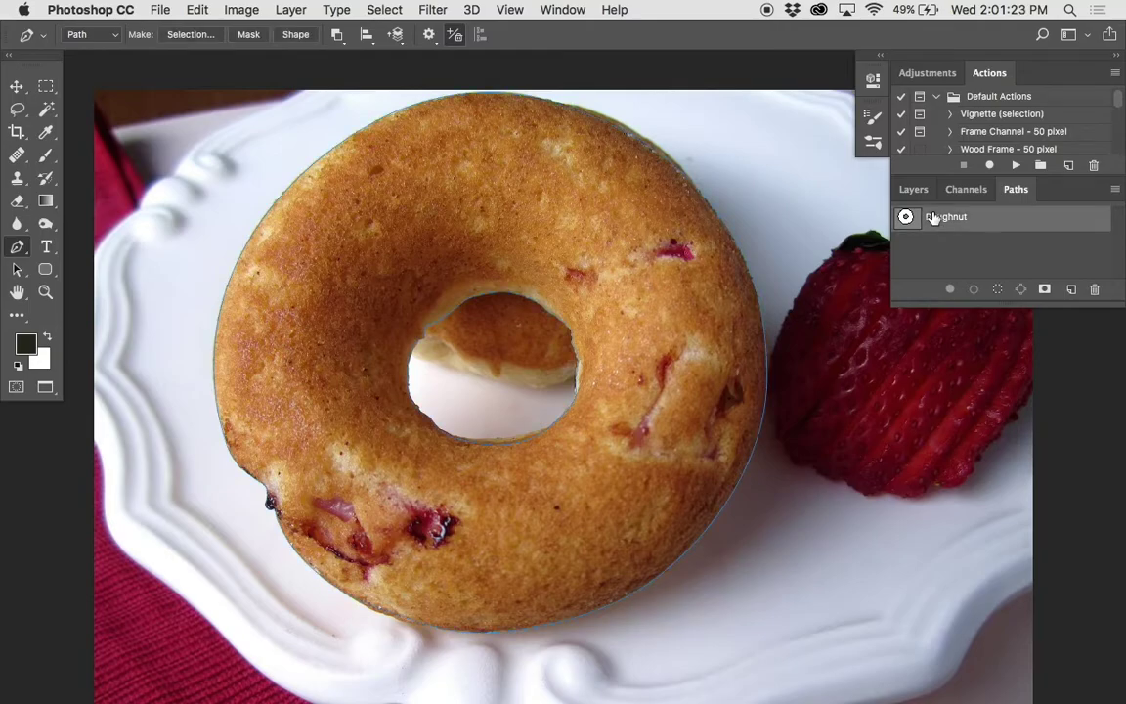
left_click(570, 332, "super")
left_click(998, 290)
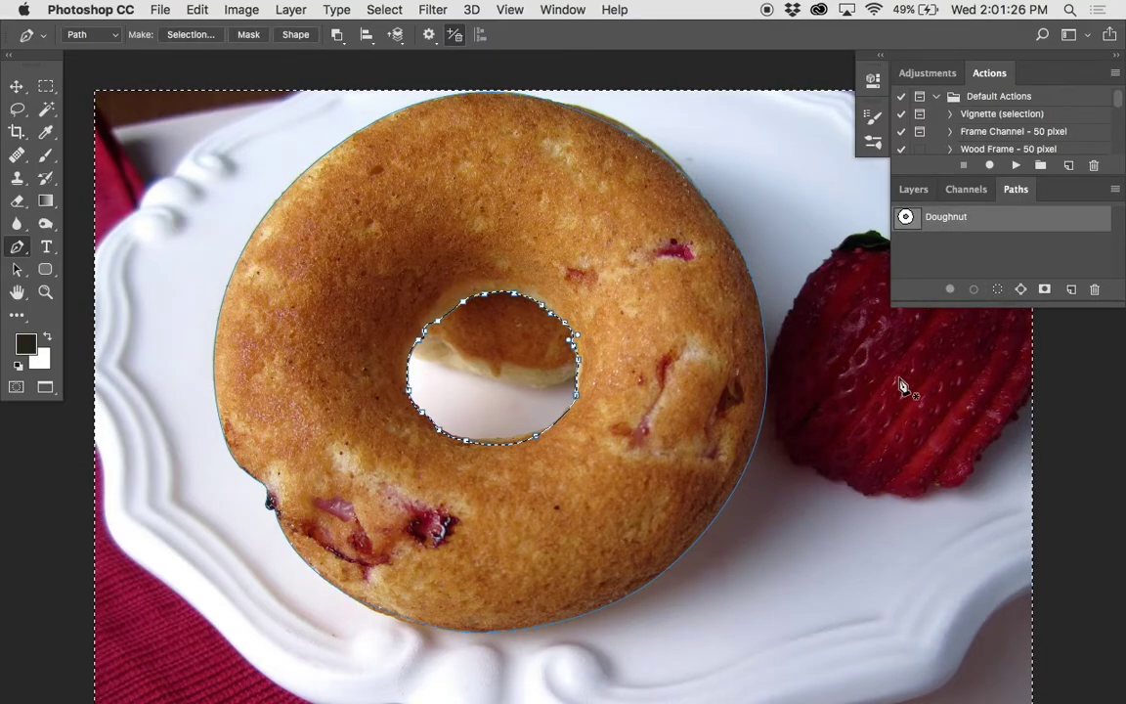
left_click(767, 357, "super")
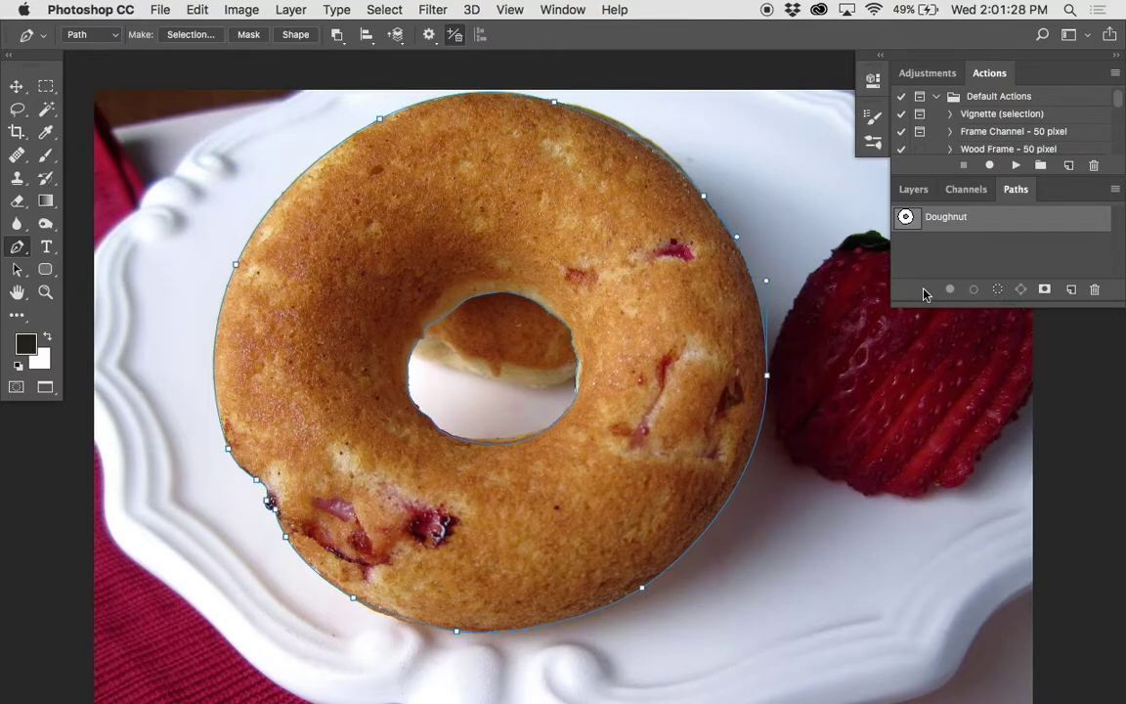
left_click(998, 291)
key("super+d")
Step: Clear the outline selection, reselect the entire Doughnut path, and load it as a ring-shaped selection
left_click(977, 266)
left_click(916, 227)
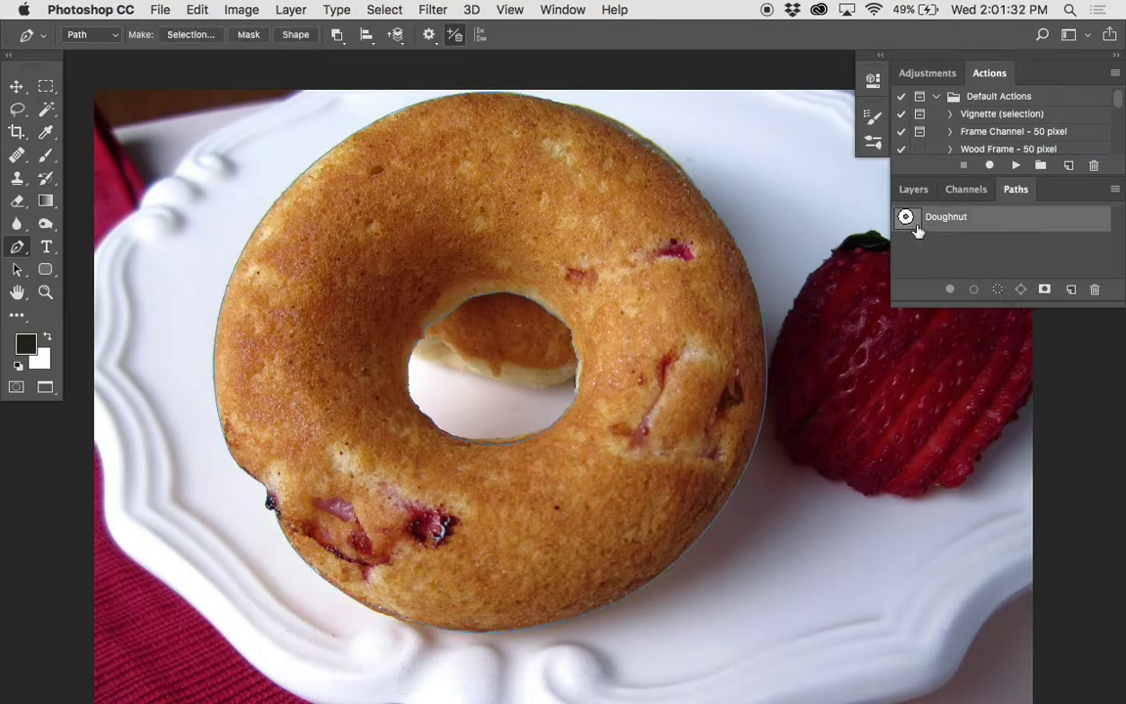
left_click(998, 288)
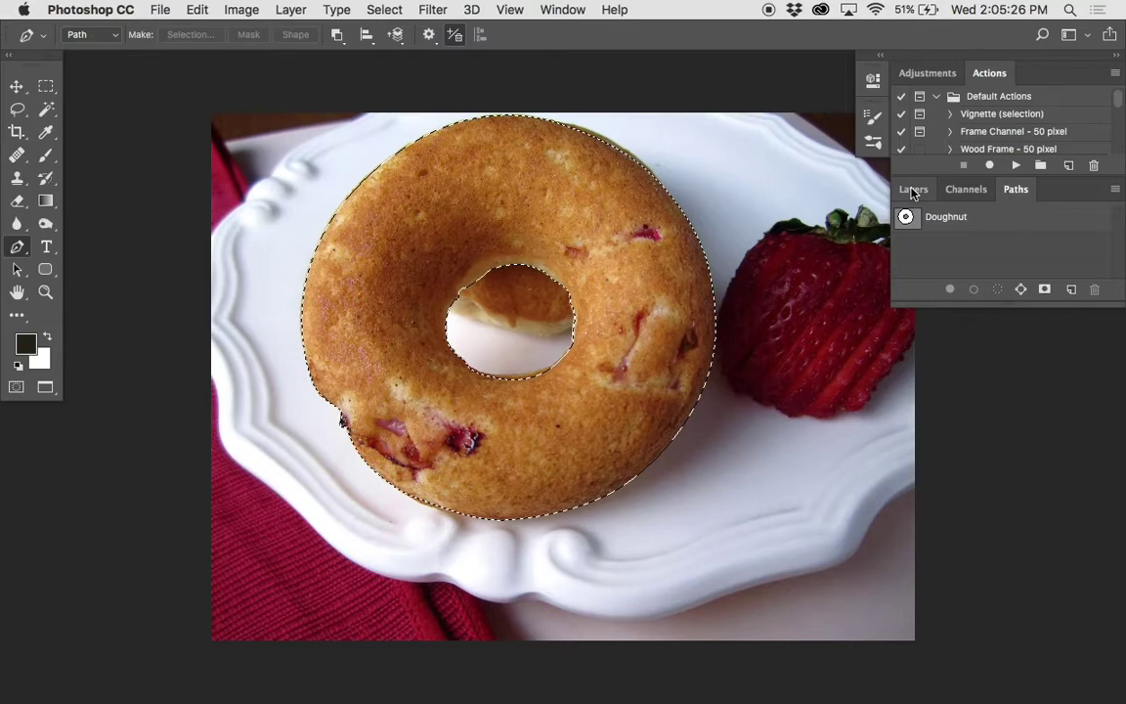
Step: Make the Background layer active and copy the selected doughnut pixels
left_click(913, 188)
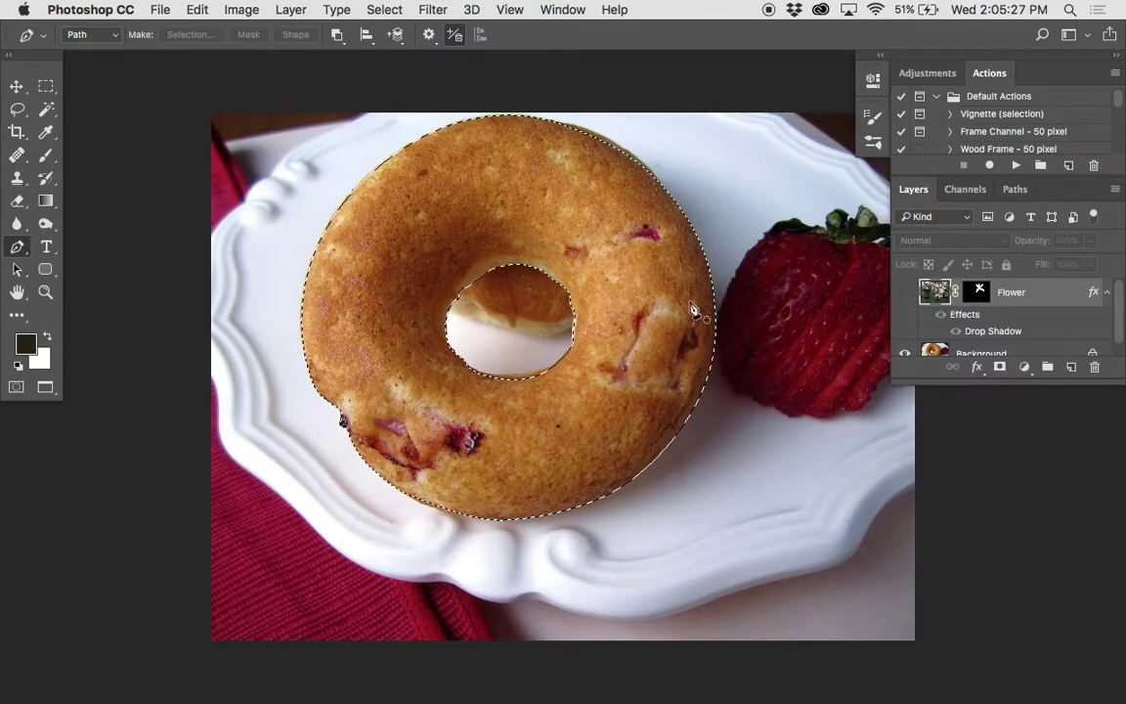
left_click(978, 350)
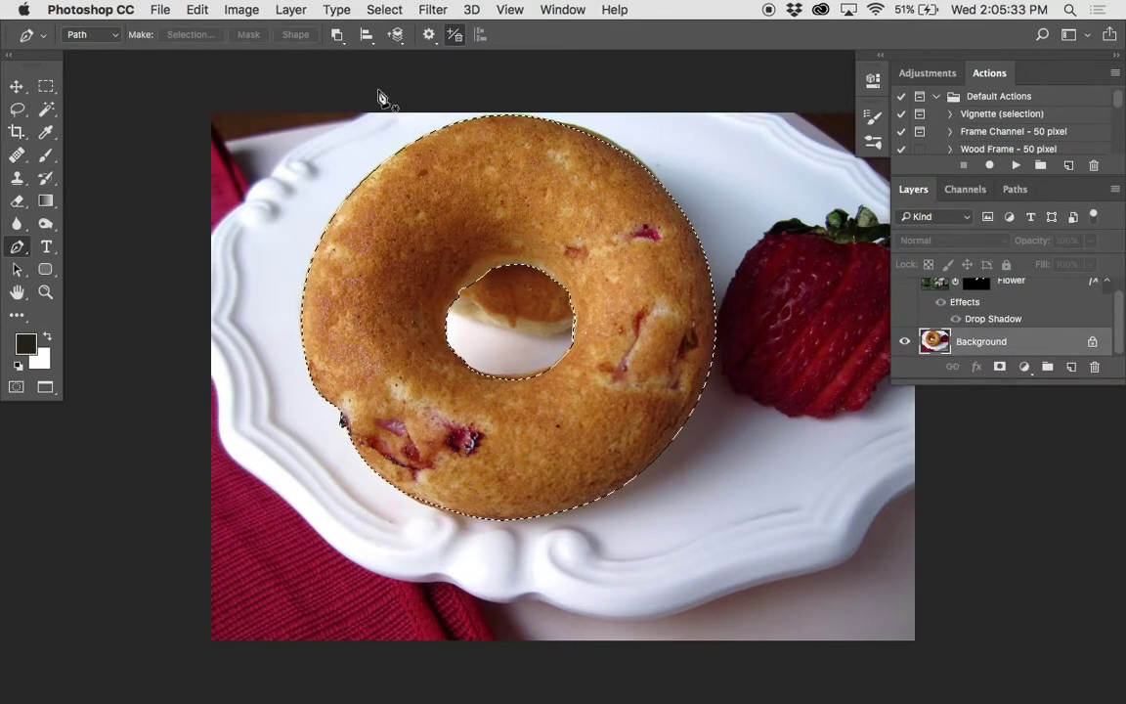
left_click(205, 7)
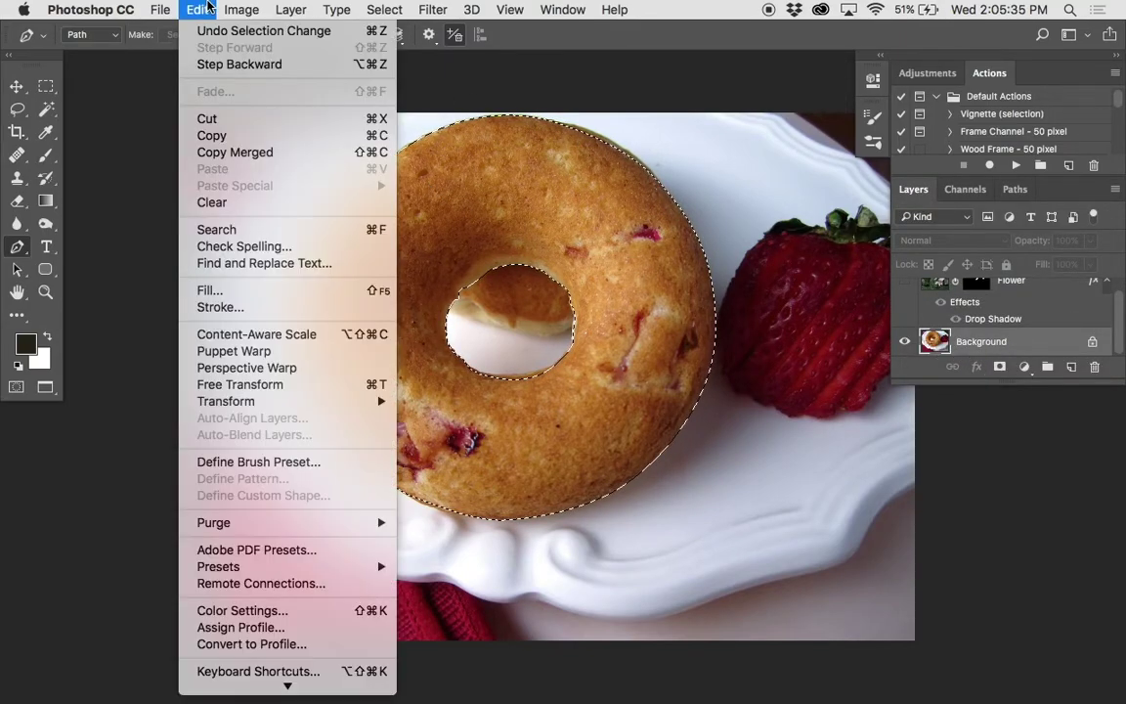
left_click(213, 136)
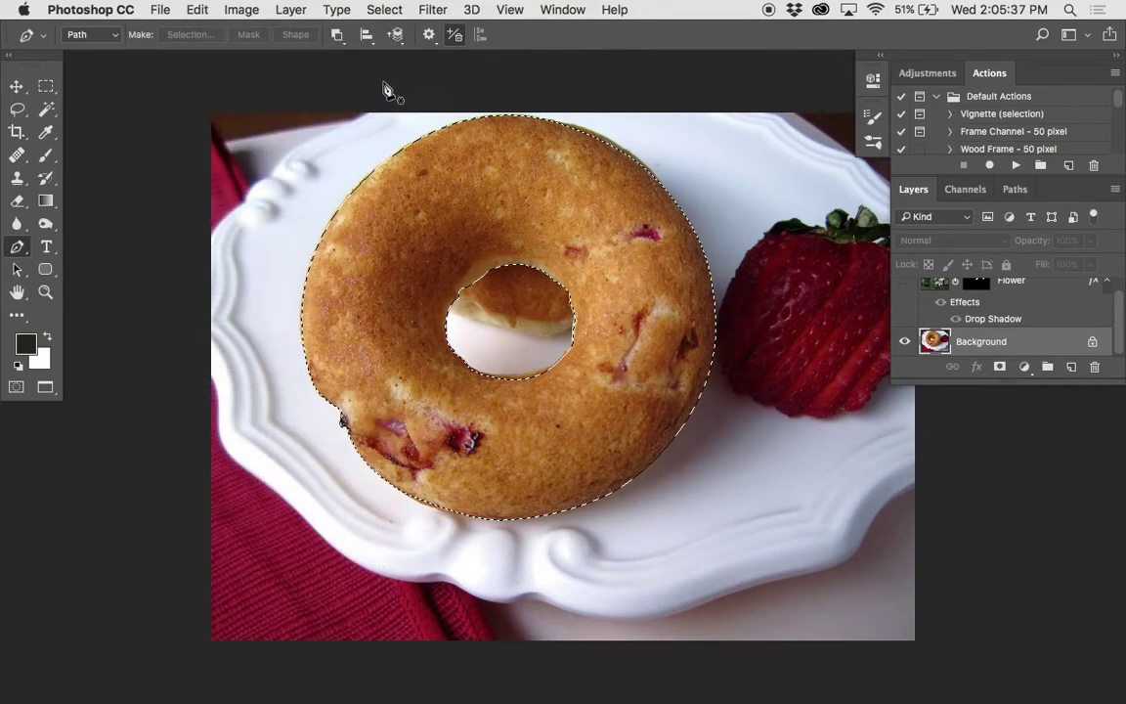
Step: Switch to the LayerMask.psd document and paste the copied doughnut above the flower layer
left_click(564, 9)
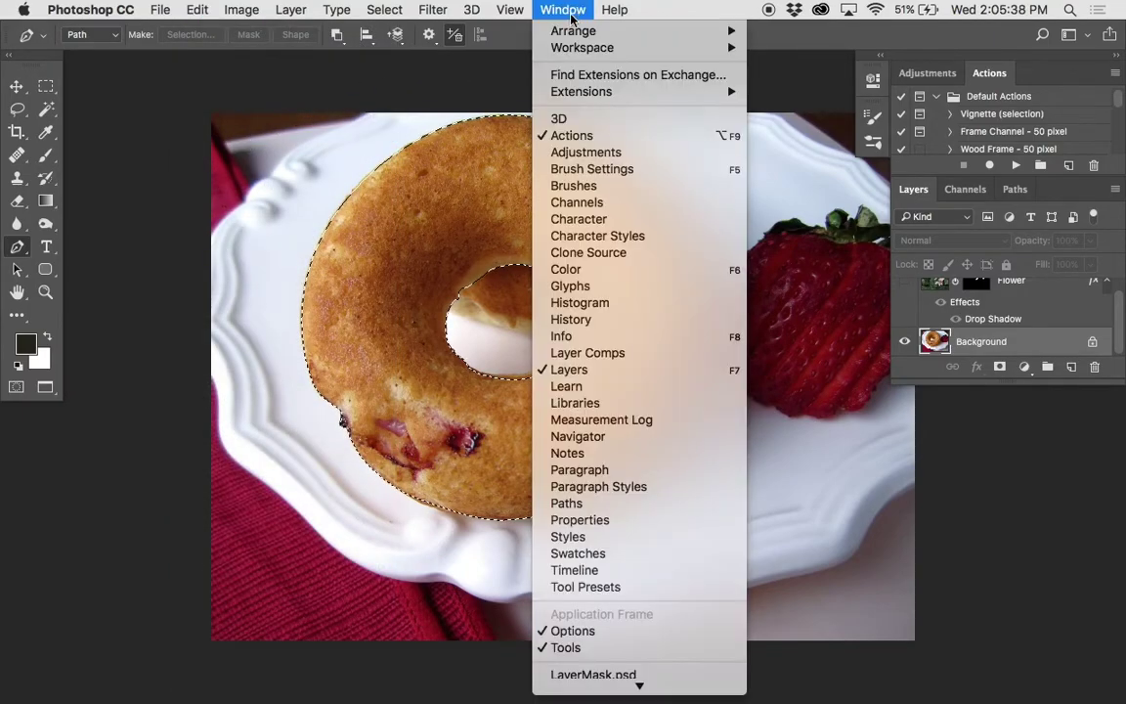
left_click(616, 666)
key("super+minus")
key("super+minus")
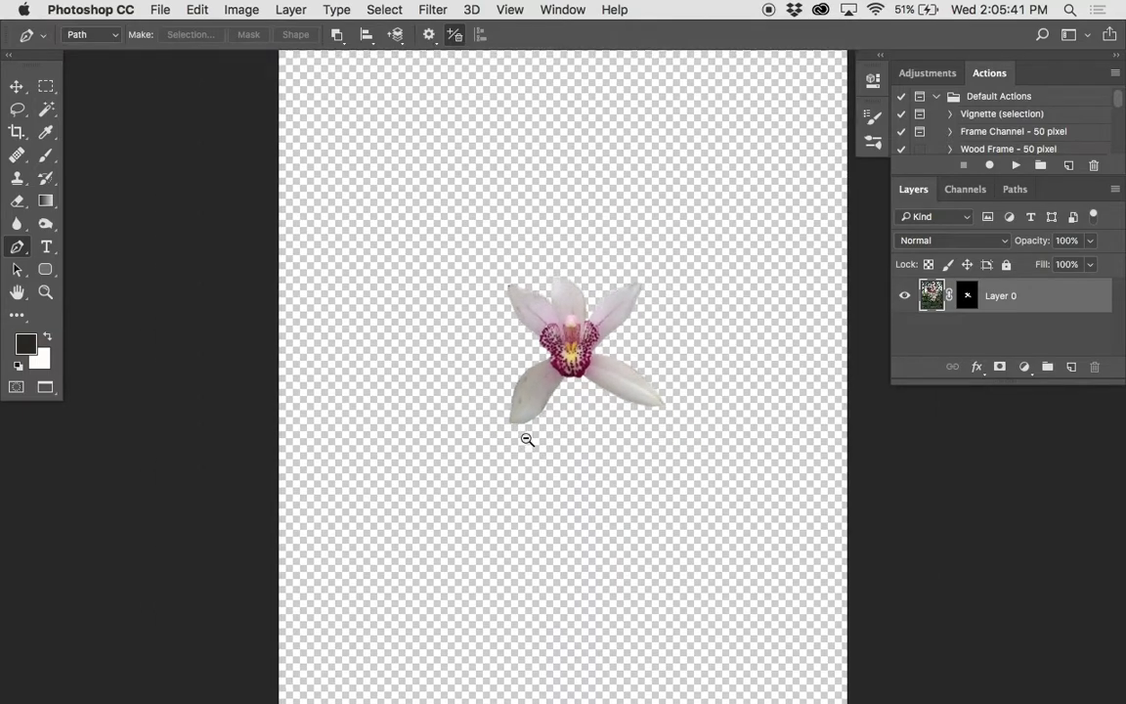
left_click(197, 10)
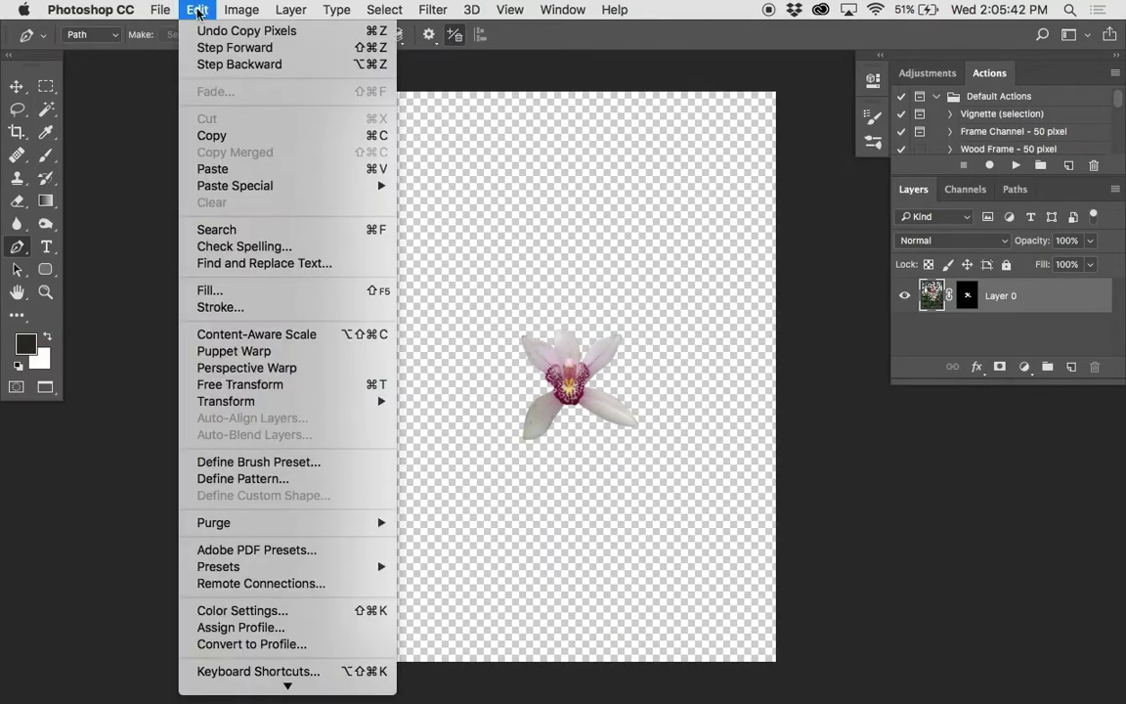
left_click(215, 171)
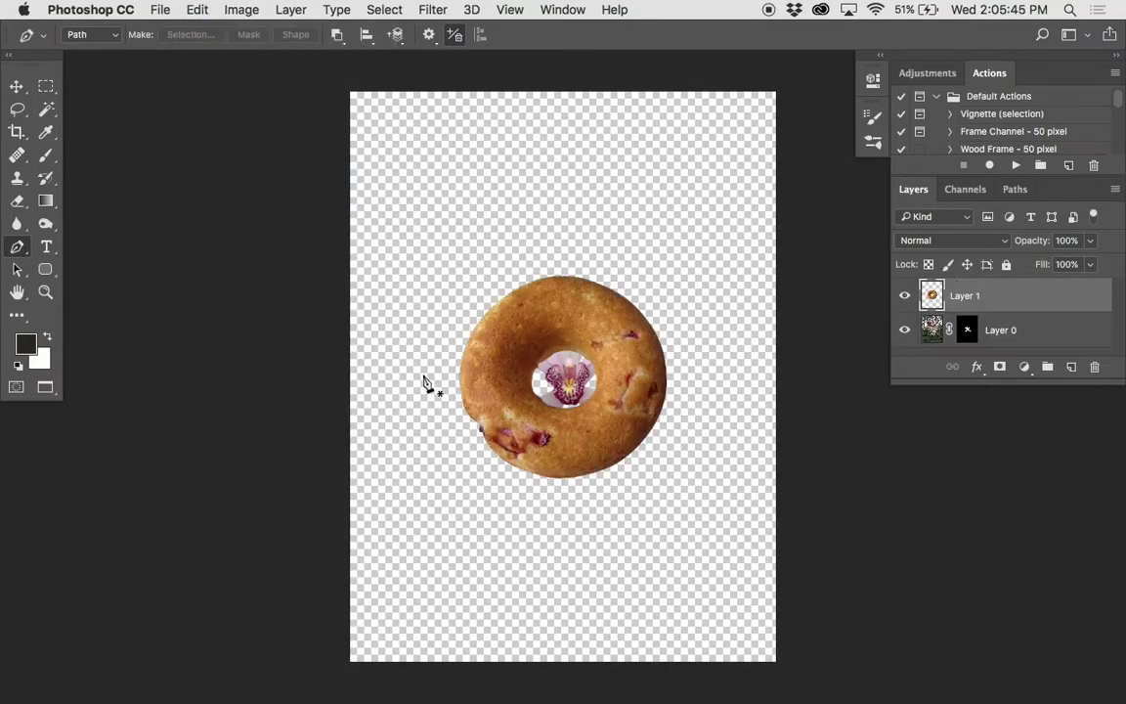
Step: Return to PenDrool.jpg, check which edit commands are available with the hidden Flower layer active, and make the Background layer active again
left_click(557, 8)
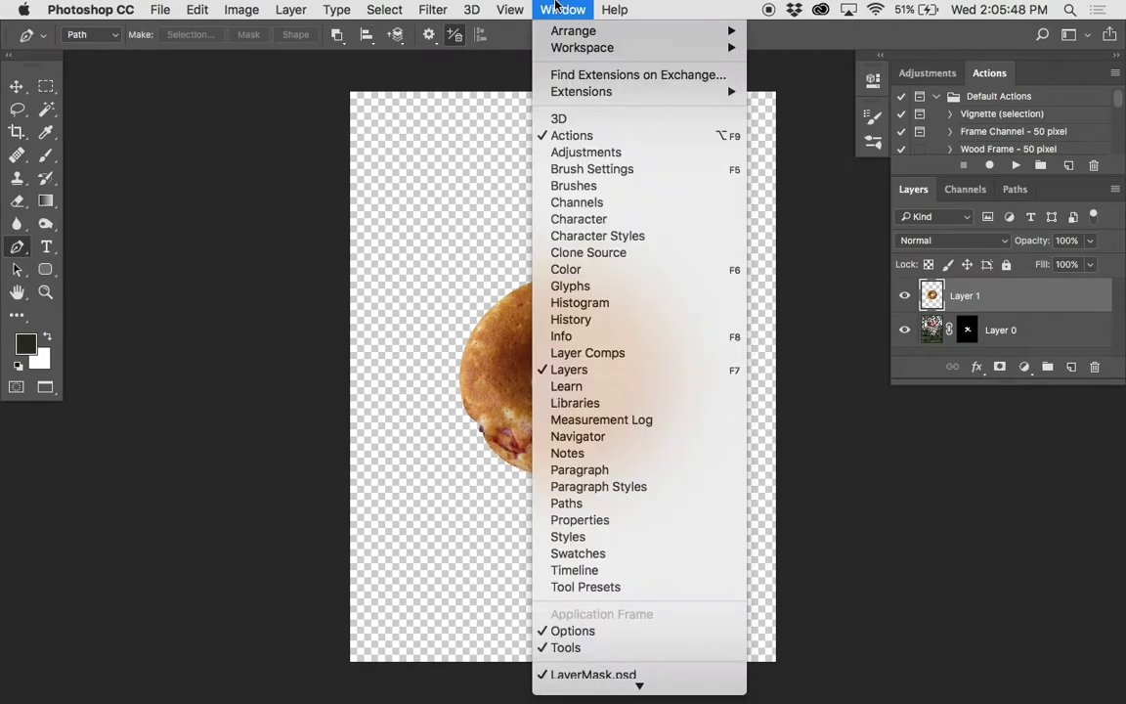
left_click(603, 681)
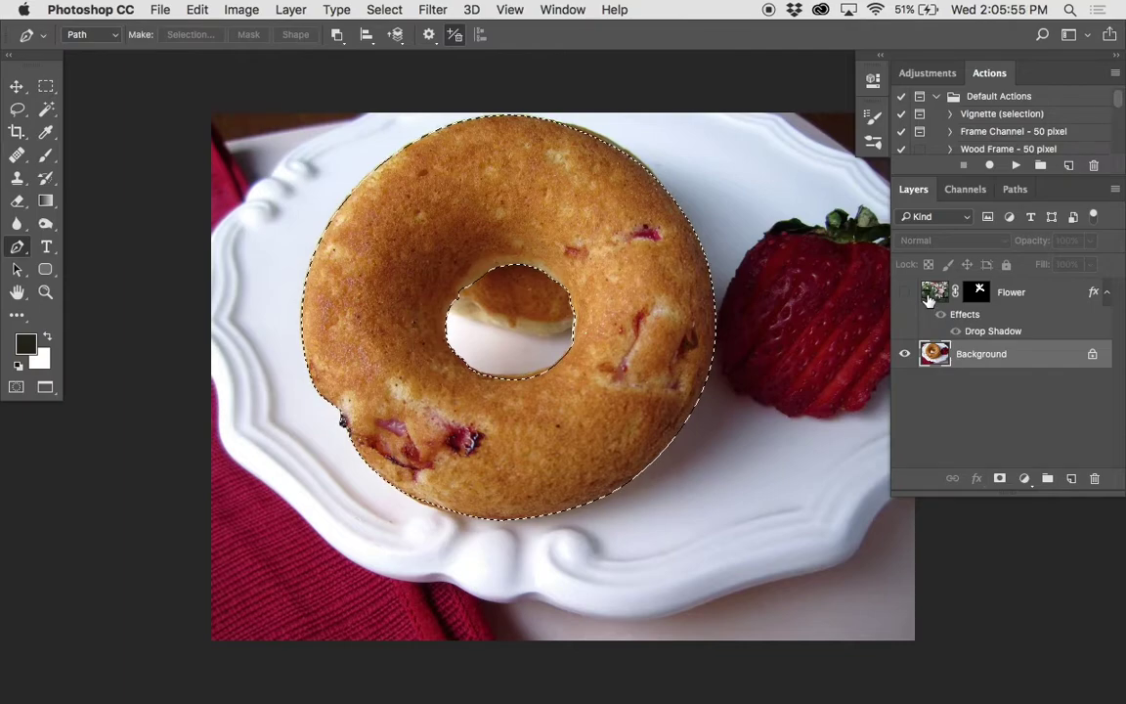
left_click(928, 298)
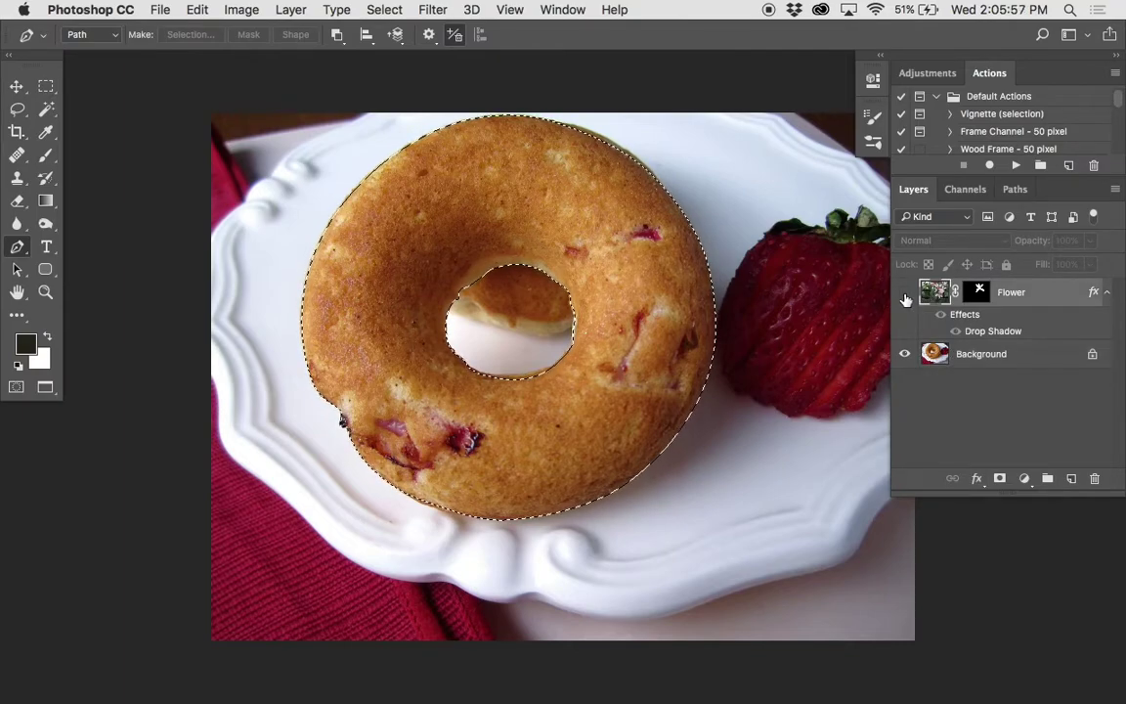
left_click(199, 8)
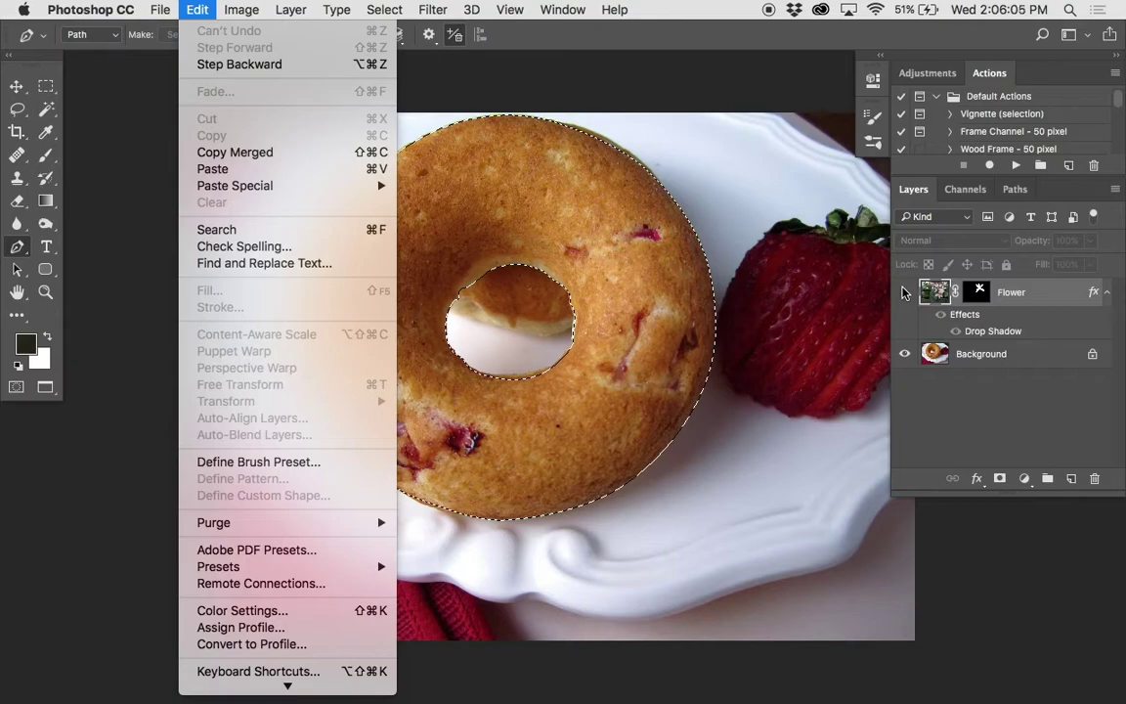
left_click(990, 361)
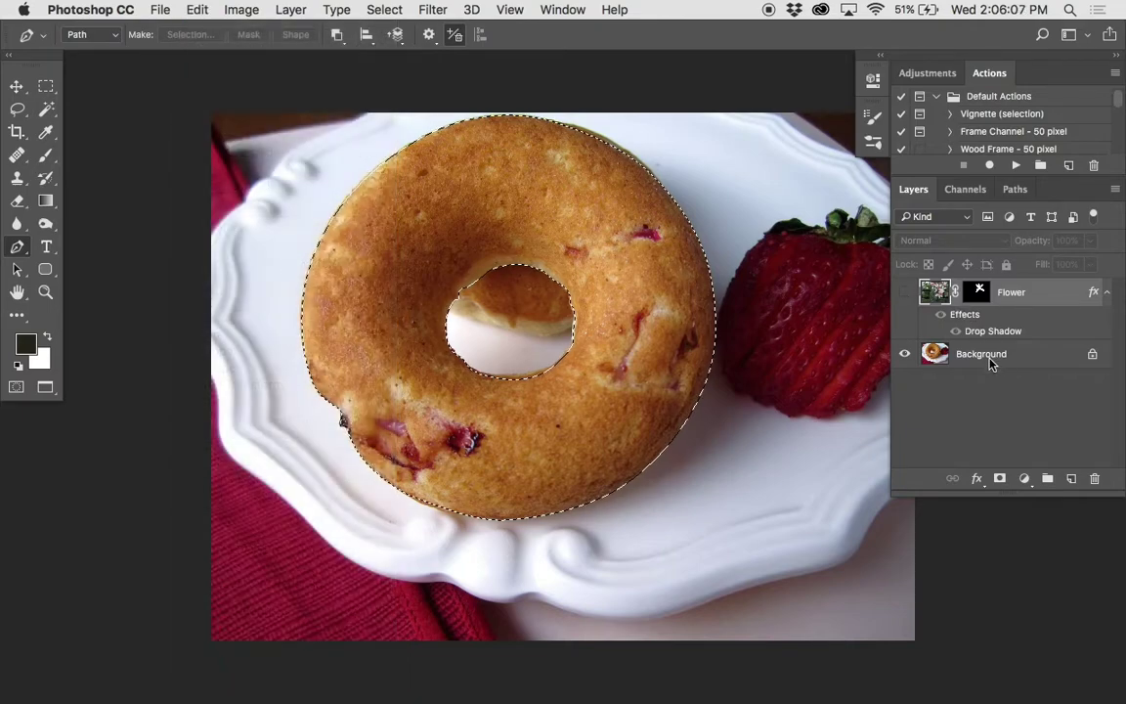
left_click(978, 364)
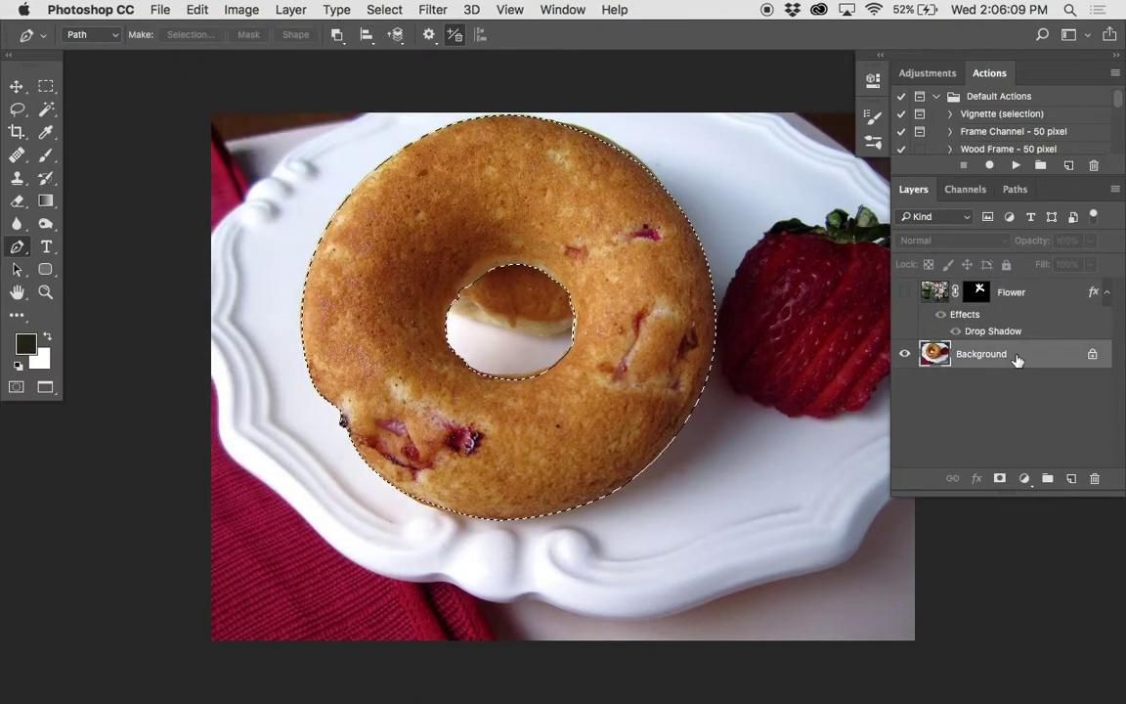
left_click(201, 9)
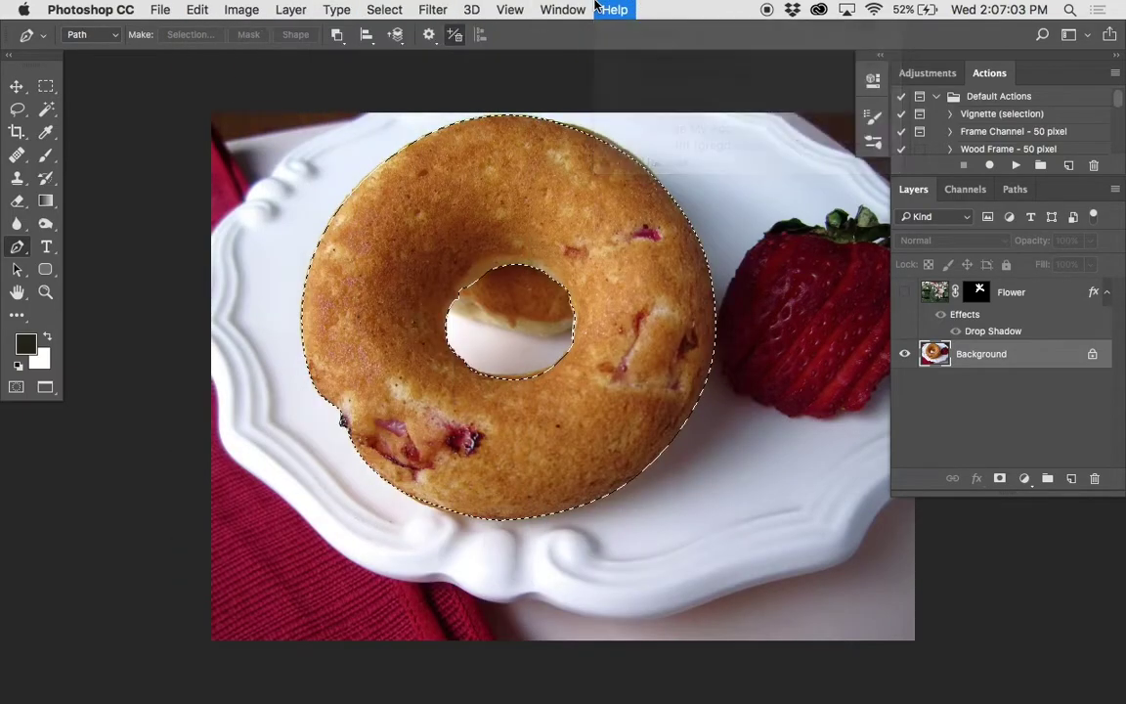
Step: Switch to LayerMask.psd and move the pasted doughnut to the canvas's lower-left area, clear of the flower
mouse_move(562, 10)
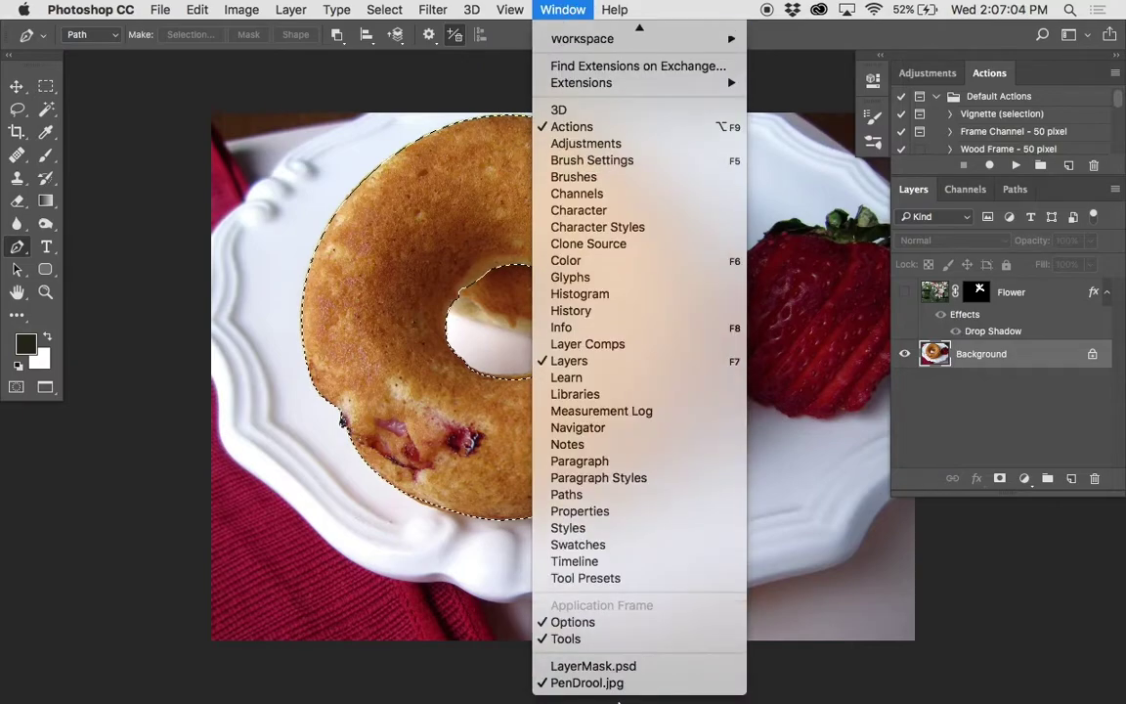
left_click(591, 666)
key("v")
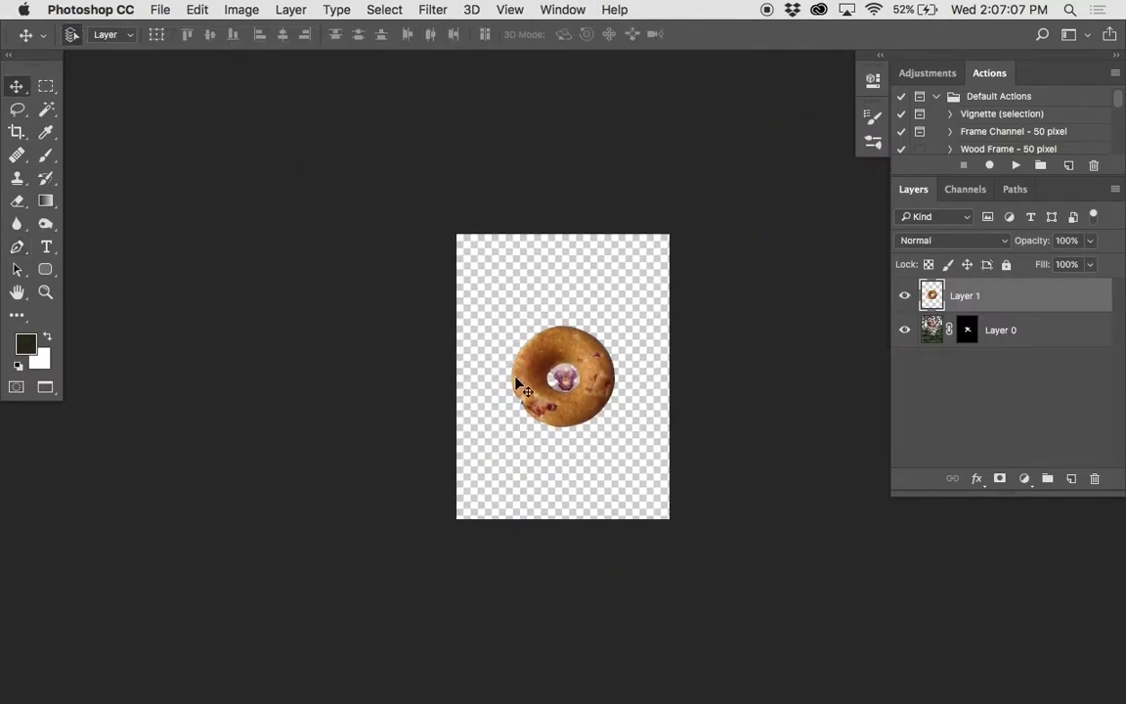
left_click_drag(519, 390, 471, 457)
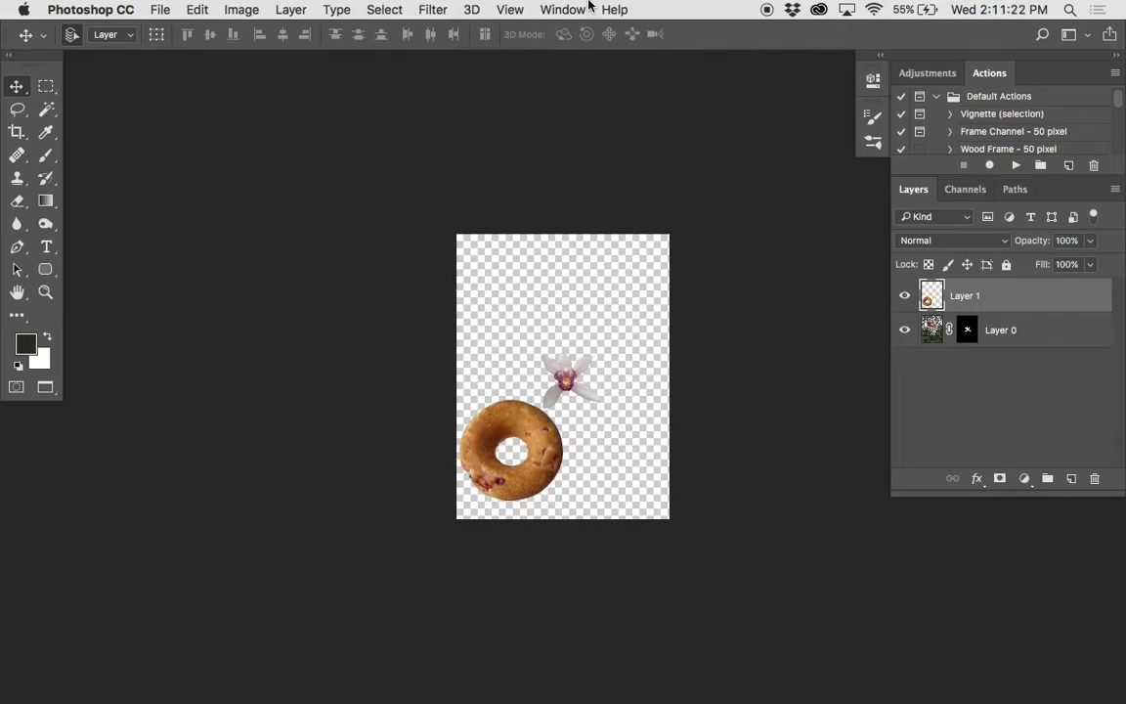
key("super+plus")
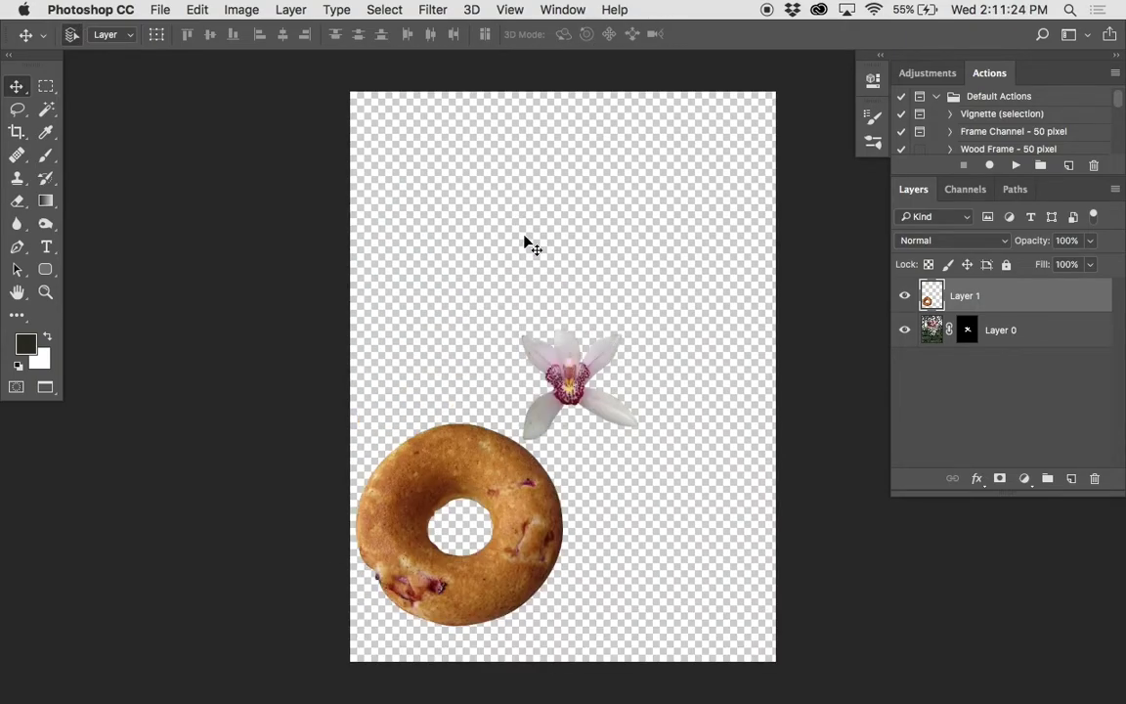
Step: Switch back to PenDrool.jpg and make the Flower layer visible over the doughnut photo
left_click(563, 9)
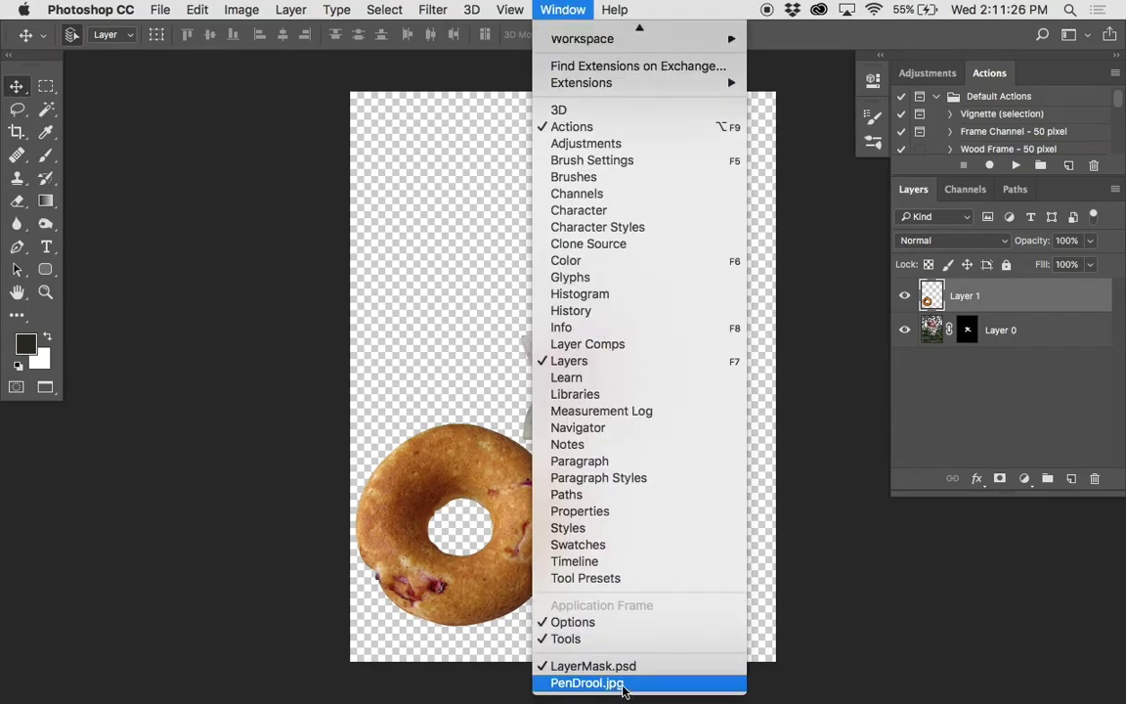
left_click(624, 688)
key("super+minus")
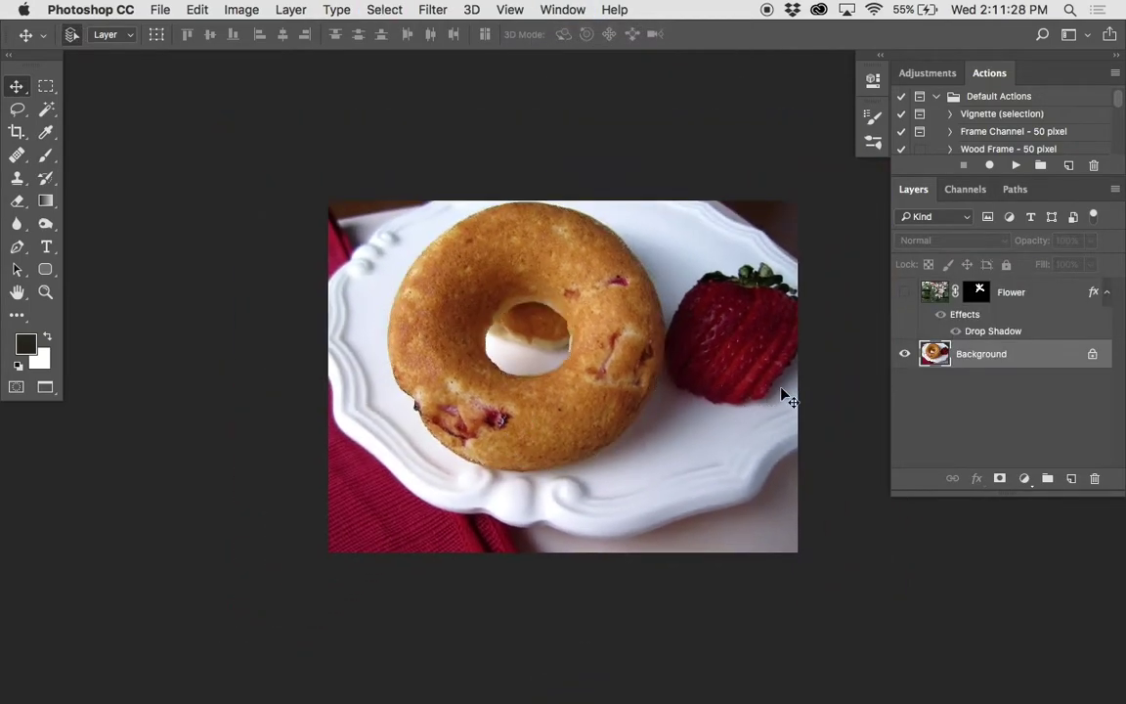
left_click(905, 293)
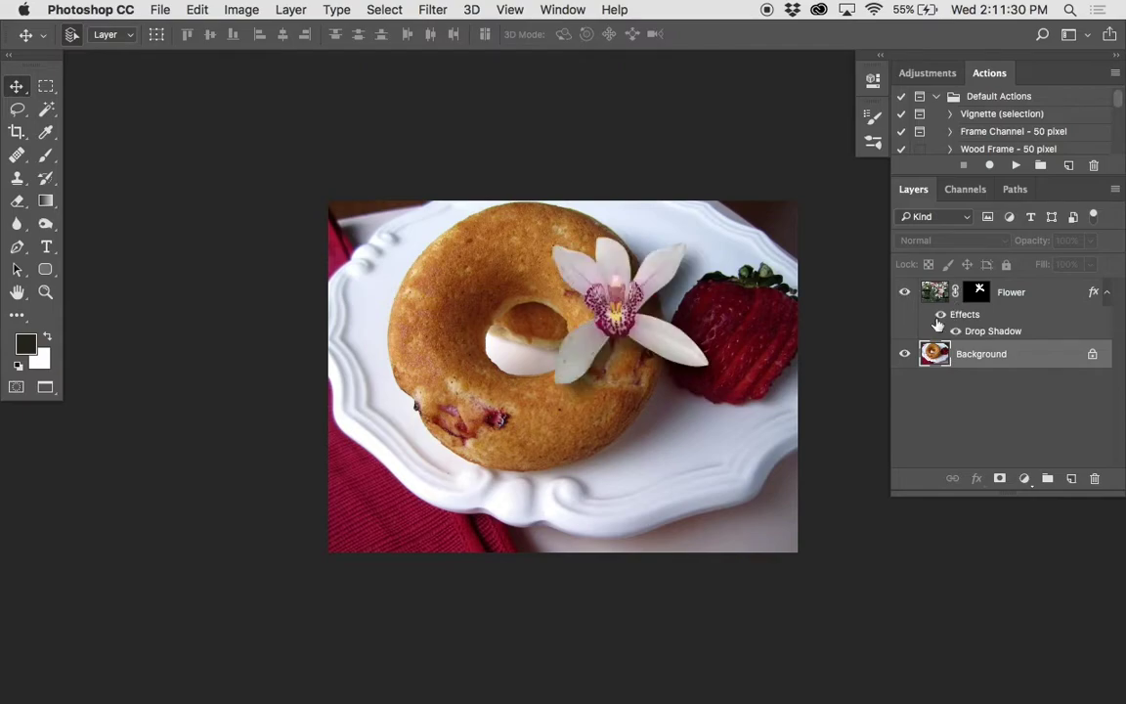
scroll(488, 362, "right", 2)
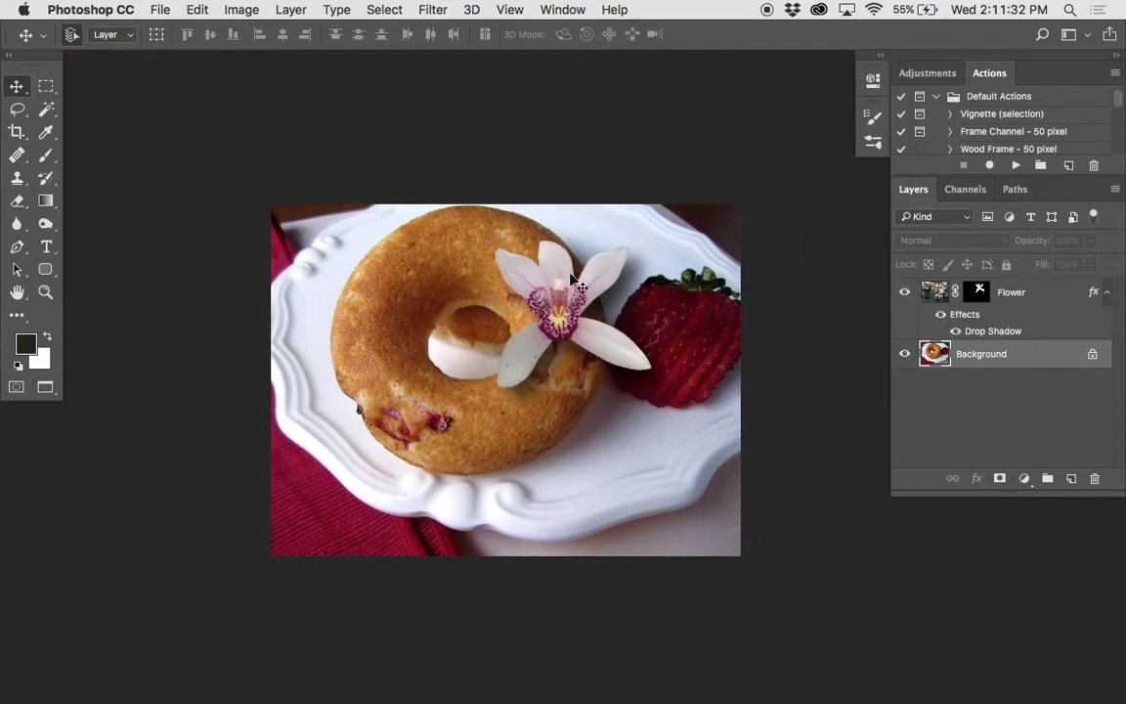